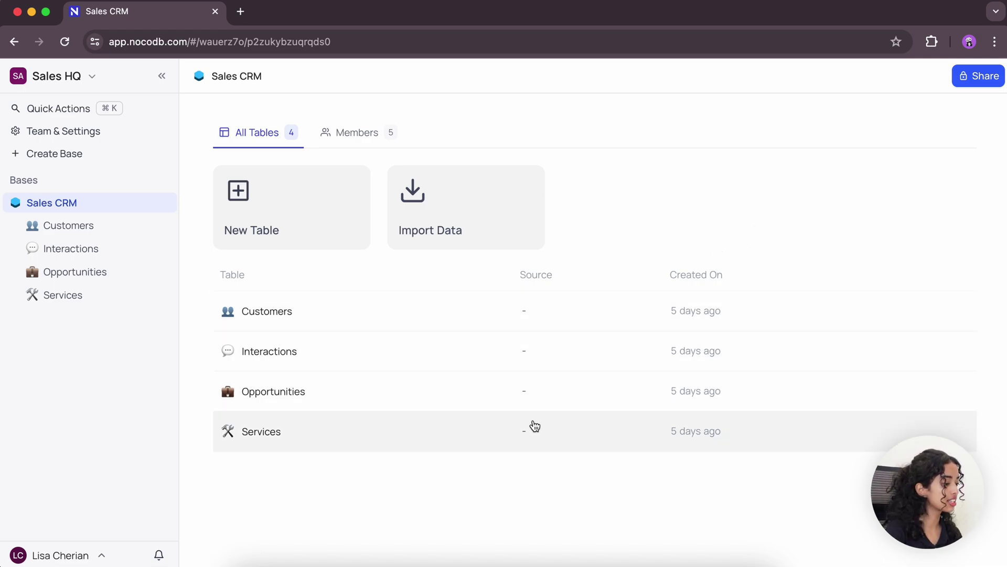
Open the Customers table and look through its records and fields.
click(415, 308)
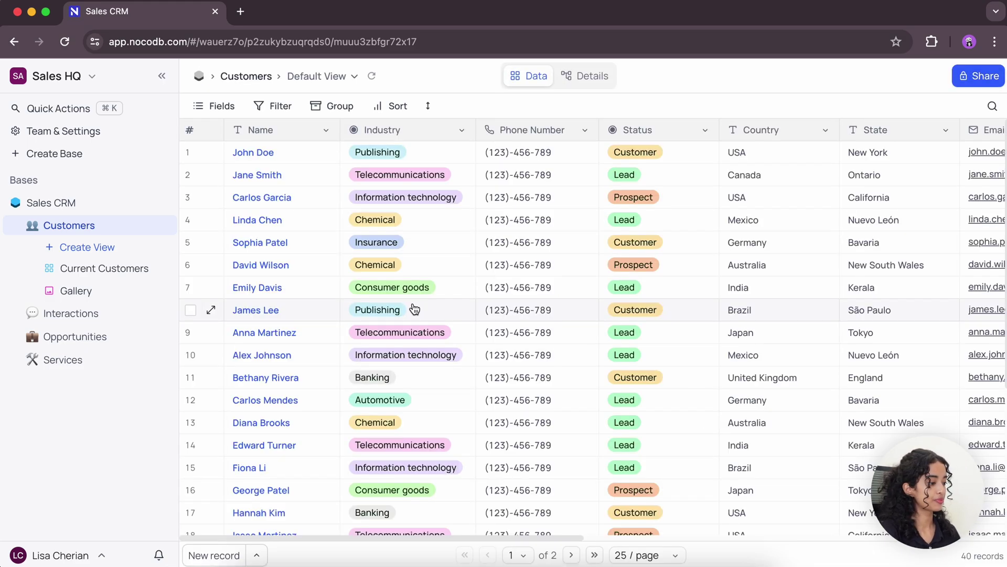
scroll(638, 341, right, 5)
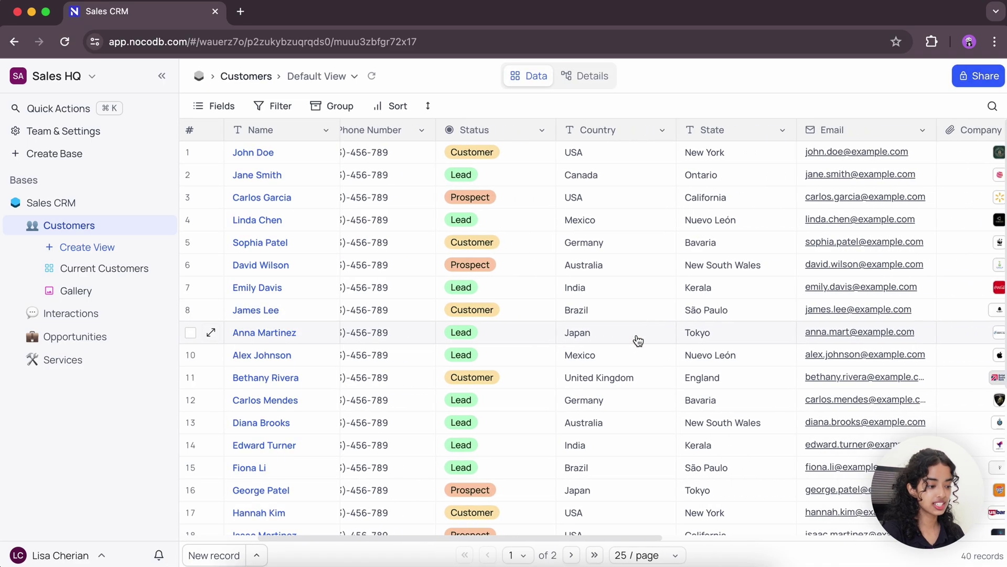
scroll(638, 341, left, 5)
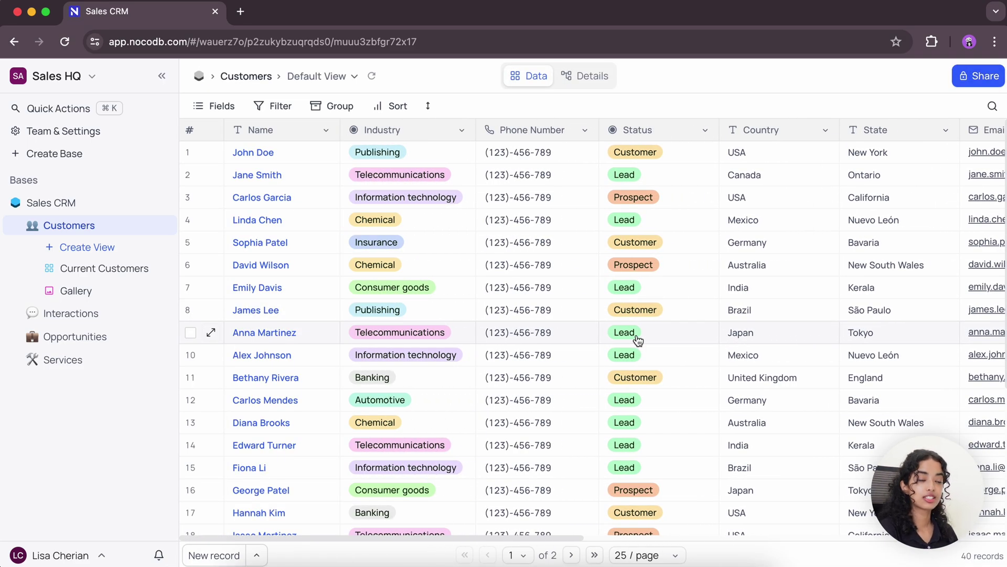
scroll(638, 341, down, 5)
scroll(638, 341, up, 2)
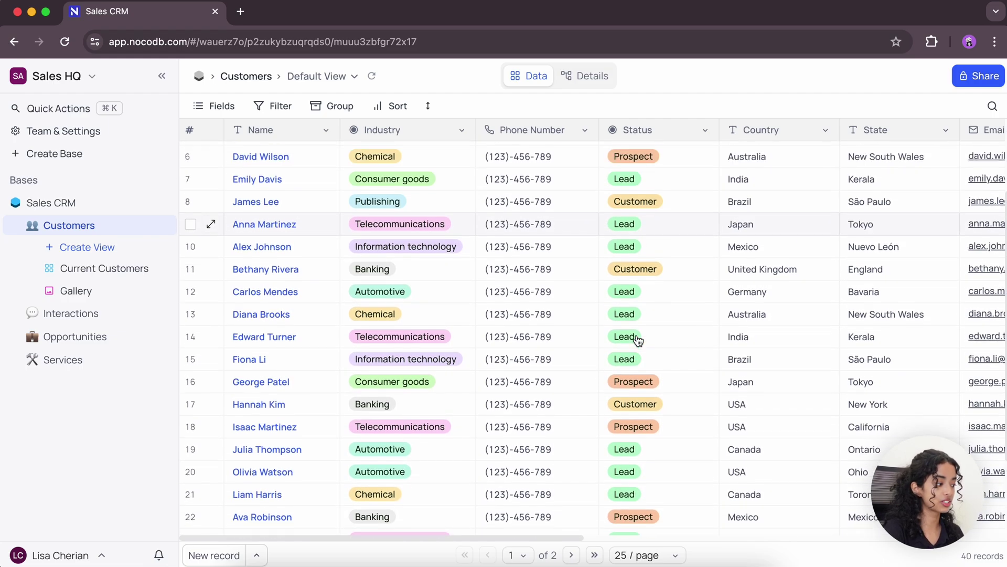
scroll(638, 341, up, 2)
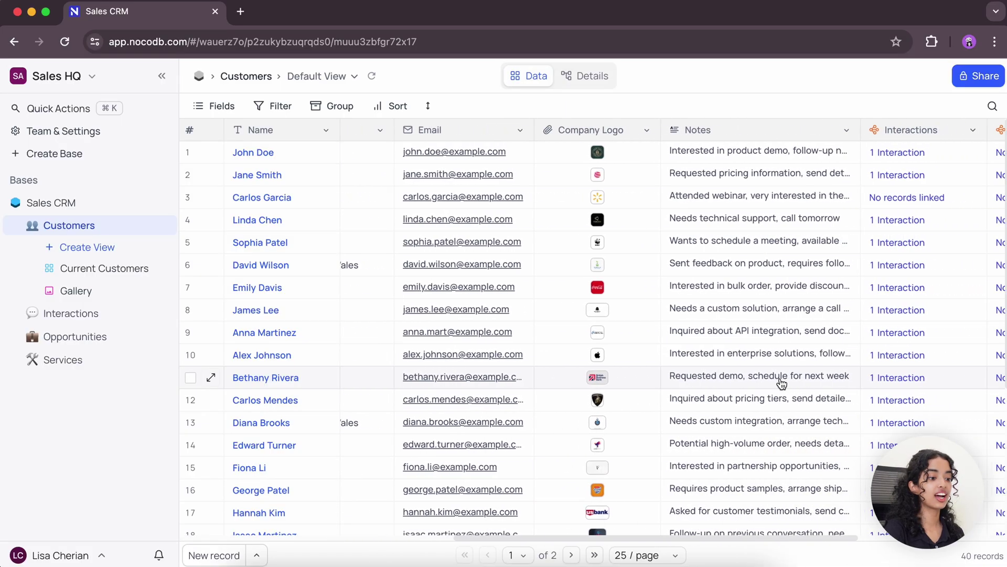
Review the field types offered for a new field in the Customers table, and view the options of the Notes field.
scroll(782, 383, right, 5)
click(839, 129)
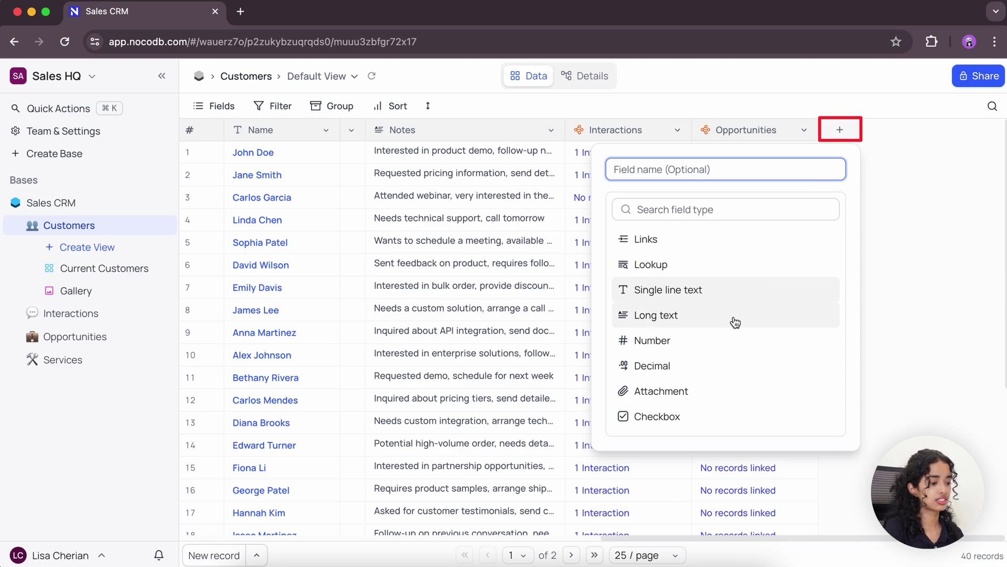
scroll(735, 322, down, 2)
scroll(735, 321, down, 4)
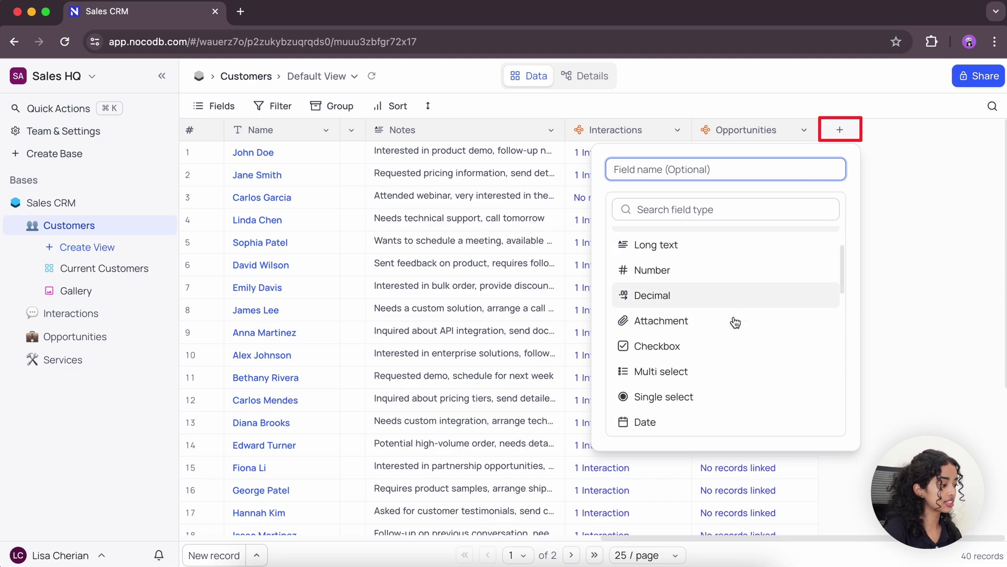
scroll(735, 321, down, 3)
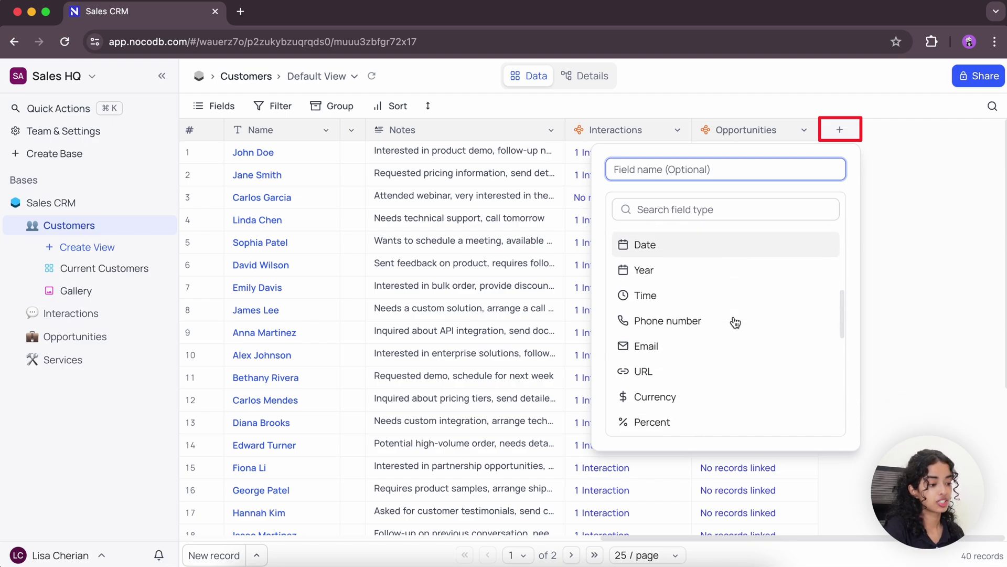
click(901, 210)
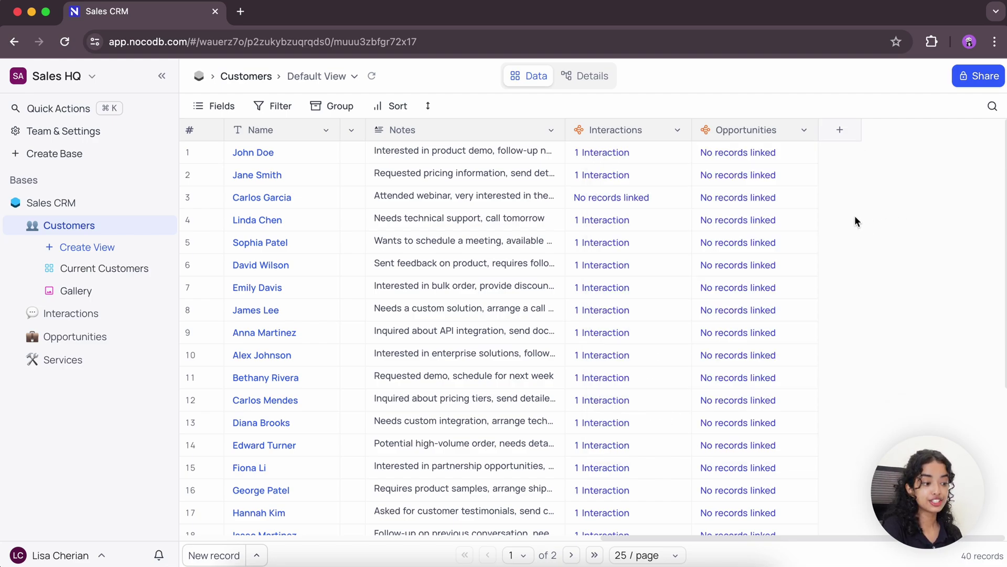
click(551, 130)
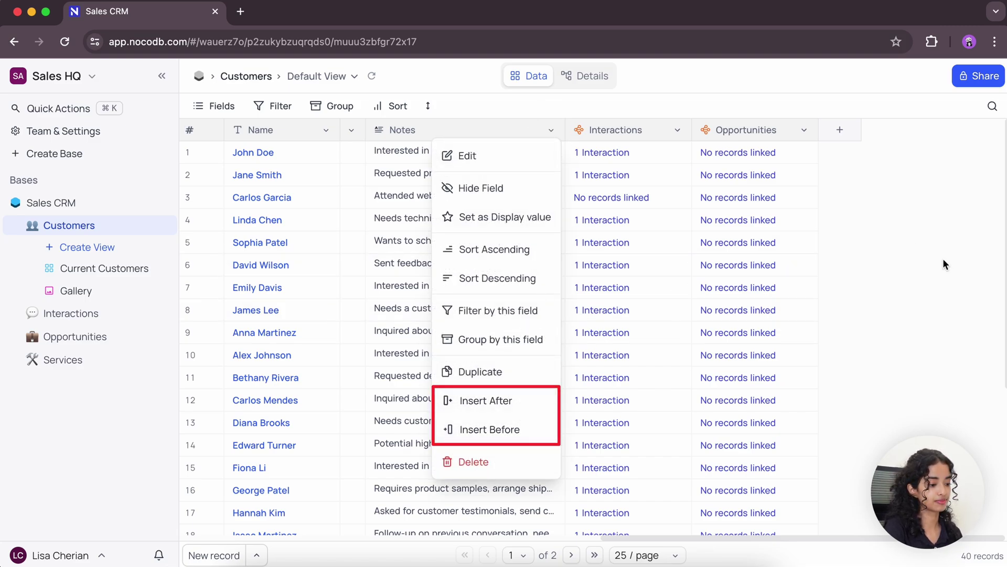
click(950, 212)
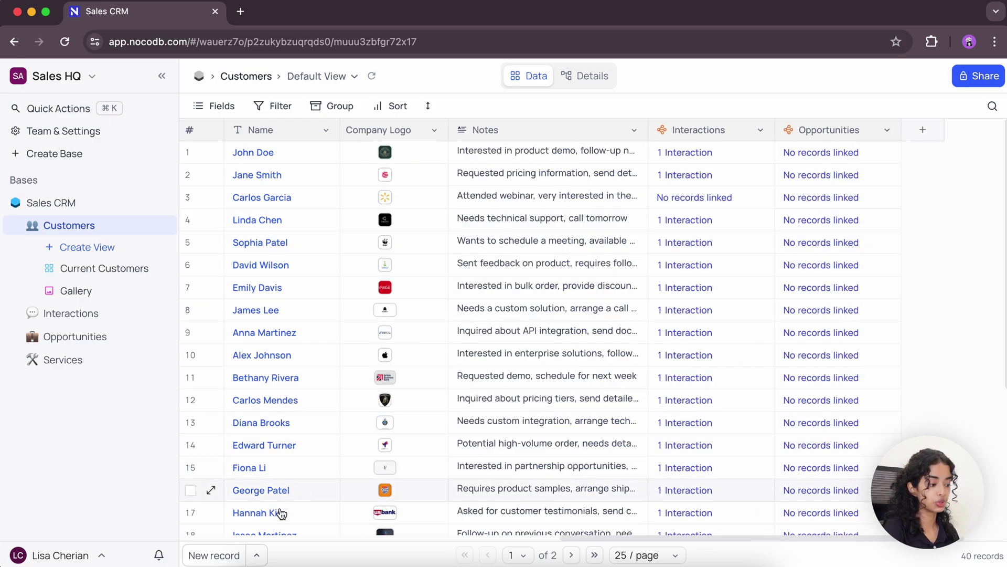
Add a blank record to the Customers grid, and open the new-record form to view its fields.
click(257, 555)
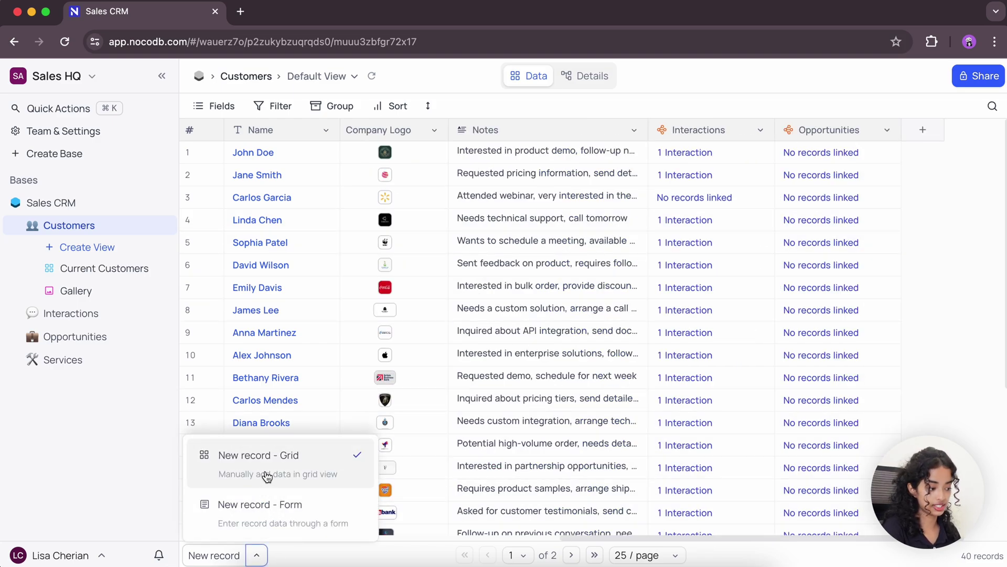
click(265, 472)
click(265, 552)
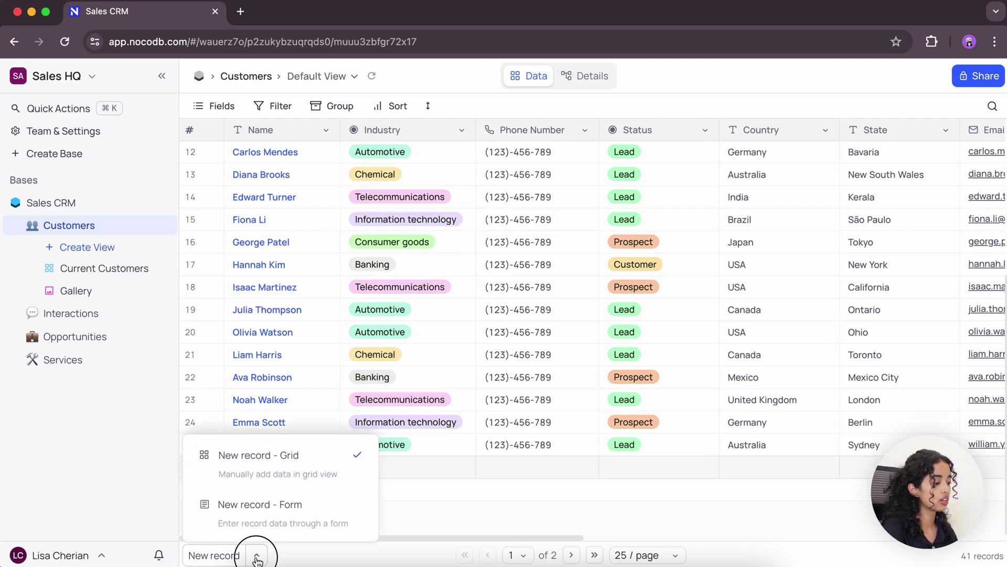
click(270, 529)
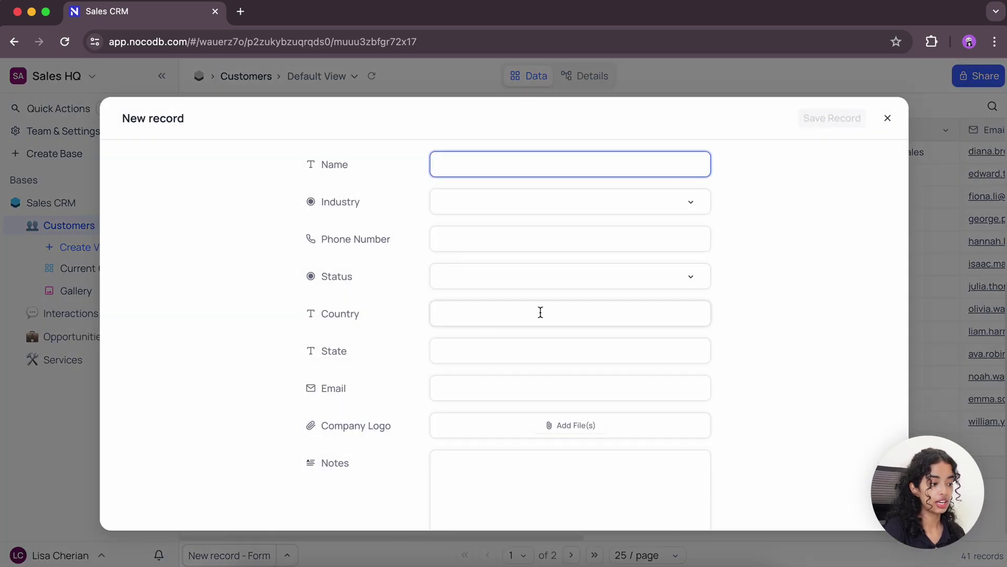
scroll(540, 313, down, 3)
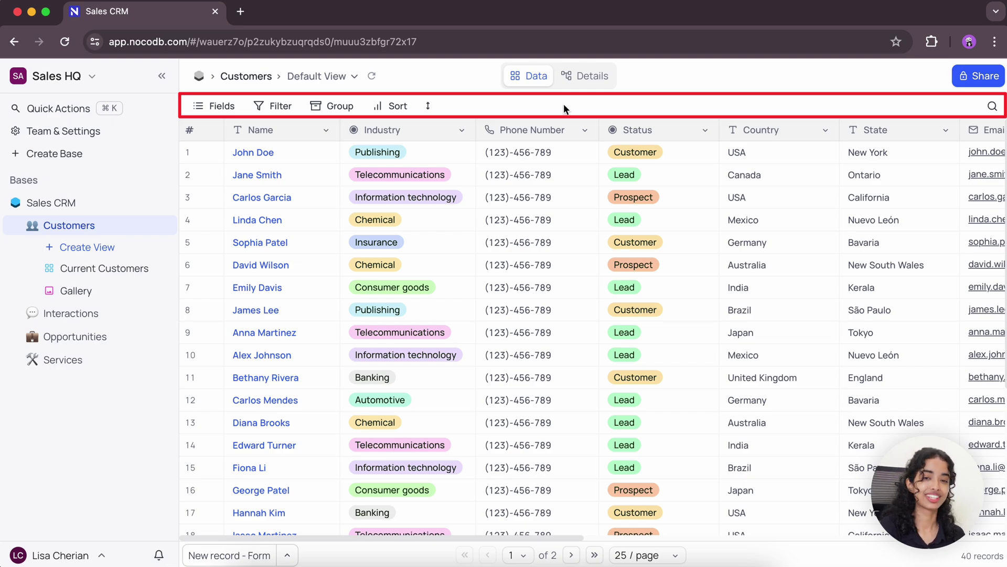
Move the Email field directly after Phone Number in the default view of the Customers table.
click(221, 106)
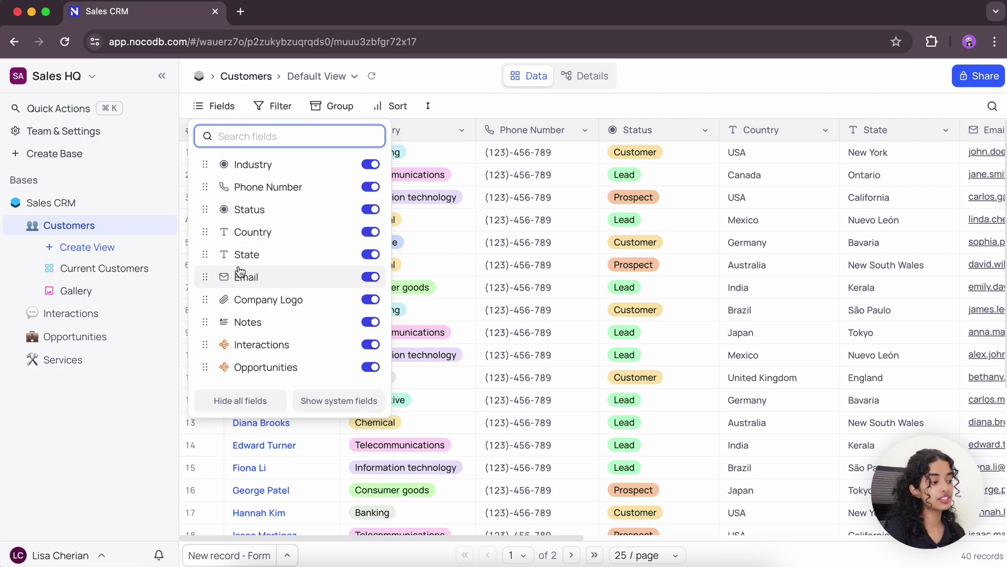
drag(206, 276, 208, 202)
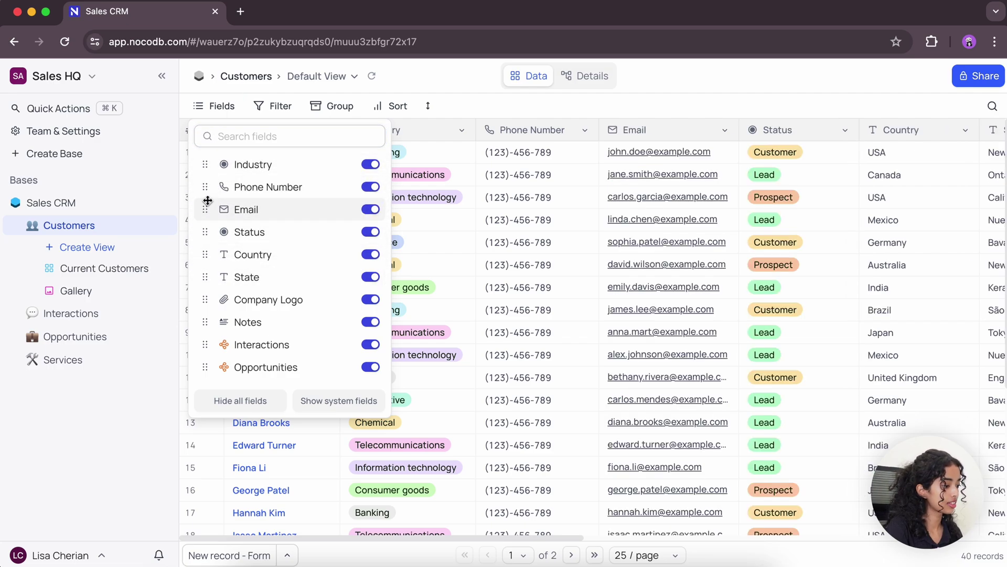
Hide the Interactions field, and switch the Country field off and back on in the default view.
click(371, 255)
click(372, 346)
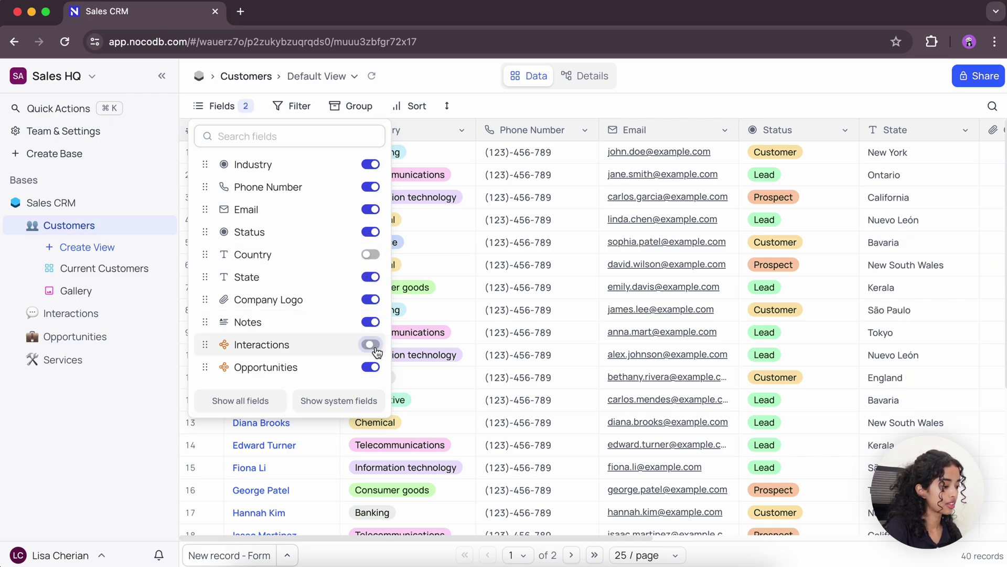
click(371, 254)
scroll(610, 308, right, 3)
scroll(610, 308, right, 3)
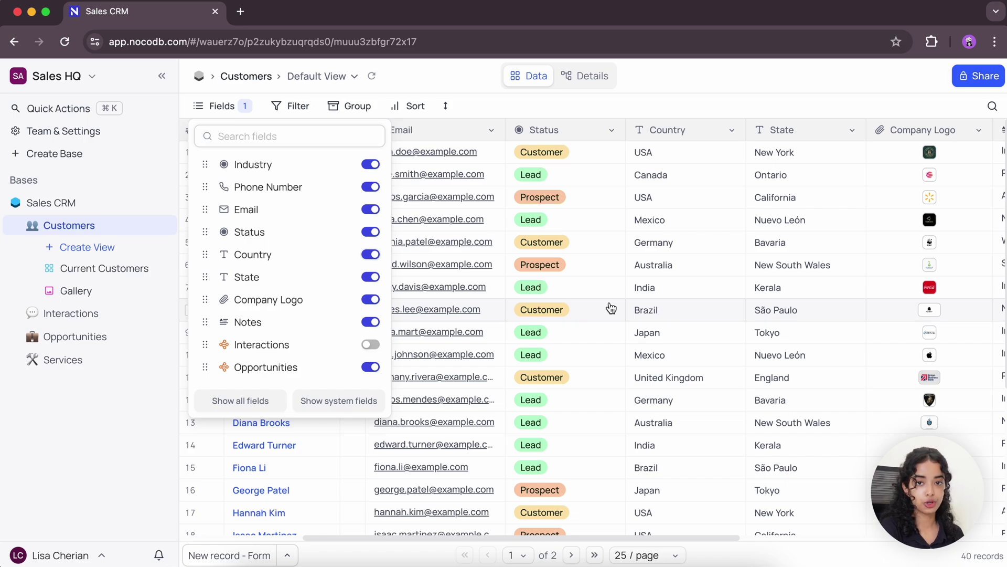
Show the system fields in the Customers grid to view them, and hide them again.
click(331, 402)
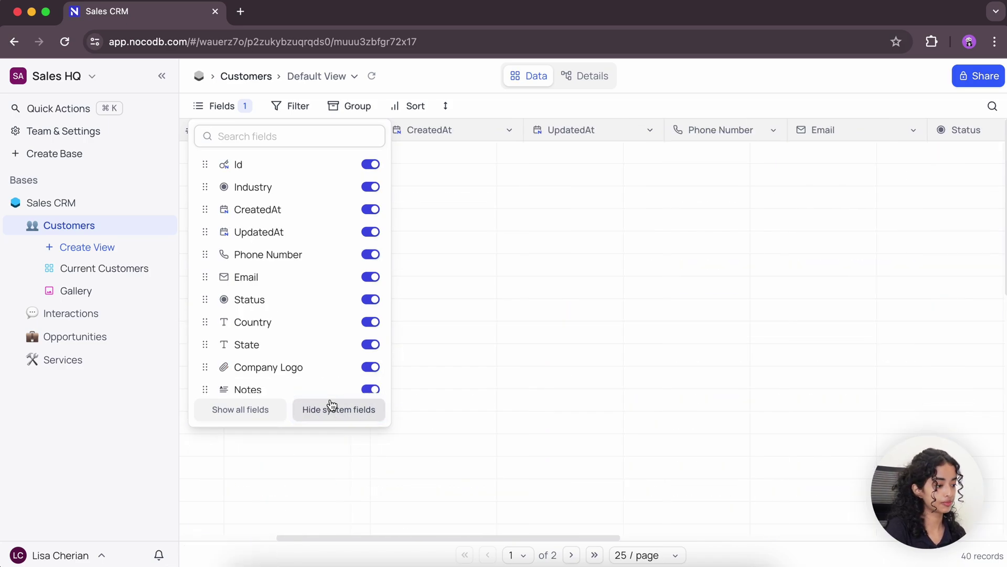
scroll(537, 400, left, 5)
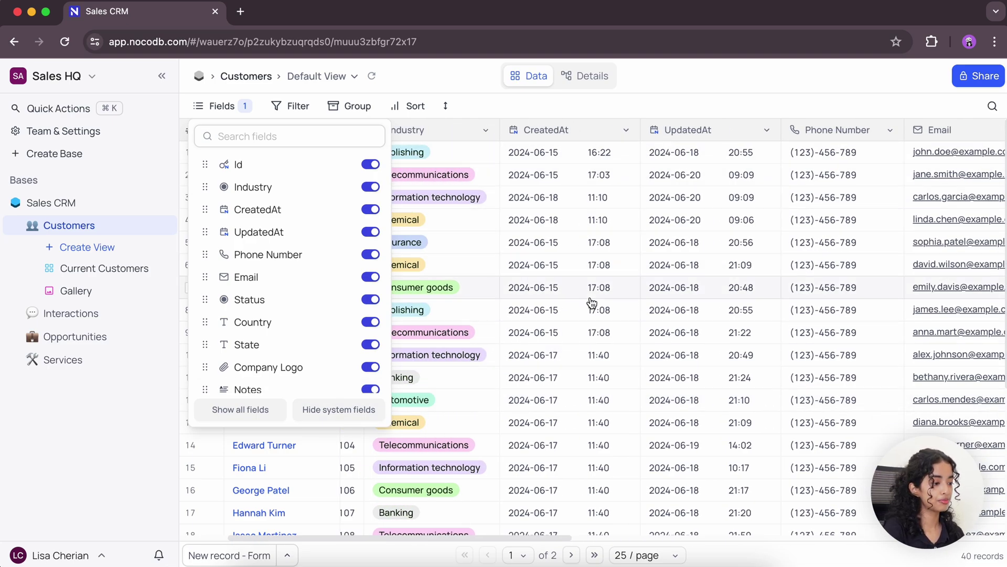
click(344, 412)
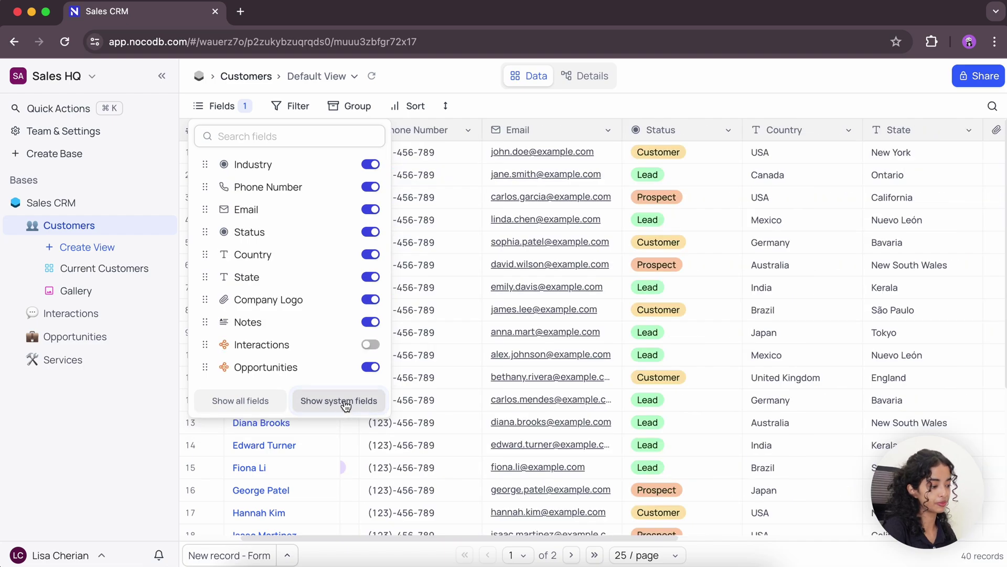
click(496, 106)
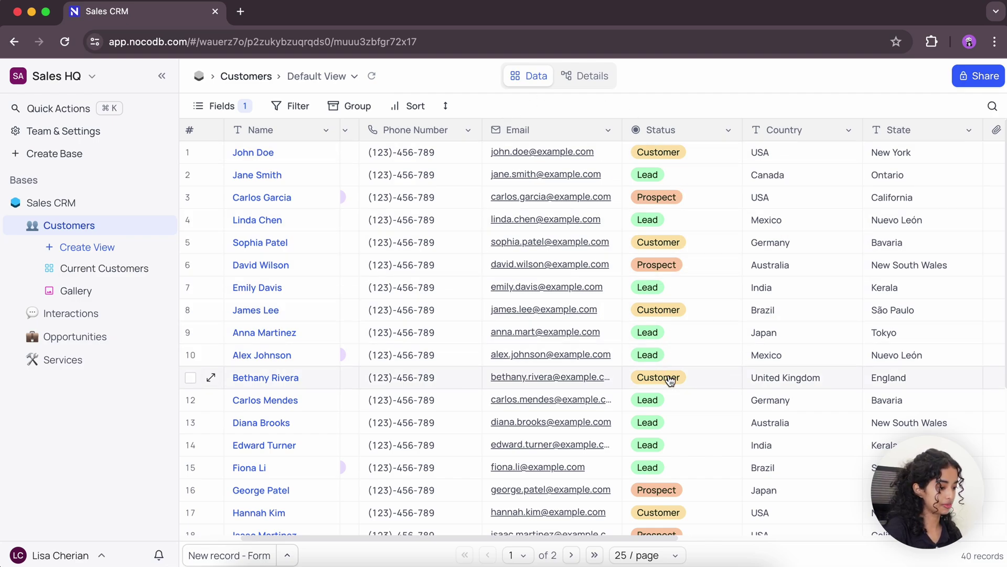
Create a new grid view named Active Leads for the Customers table.
click(109, 251)
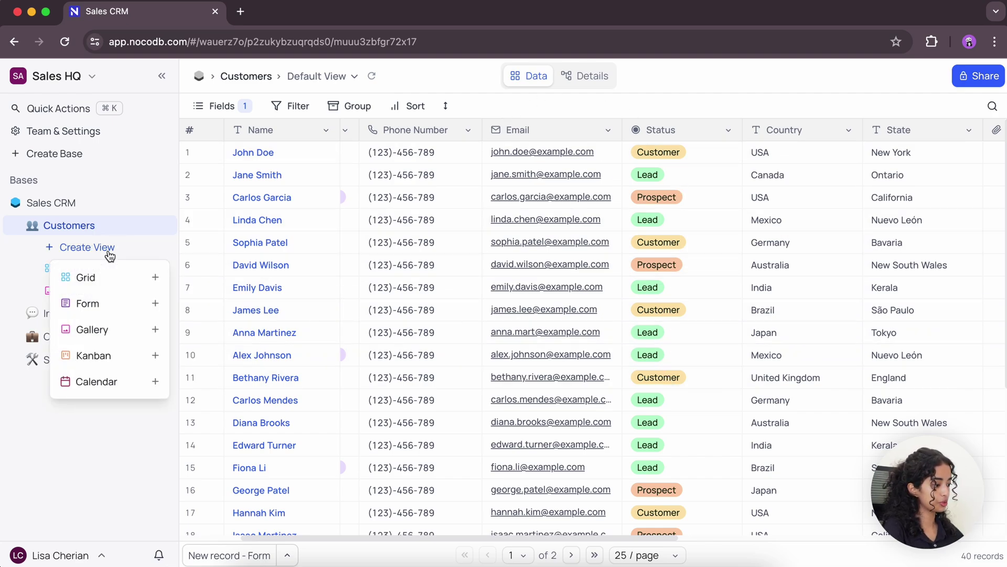
click(100, 276)
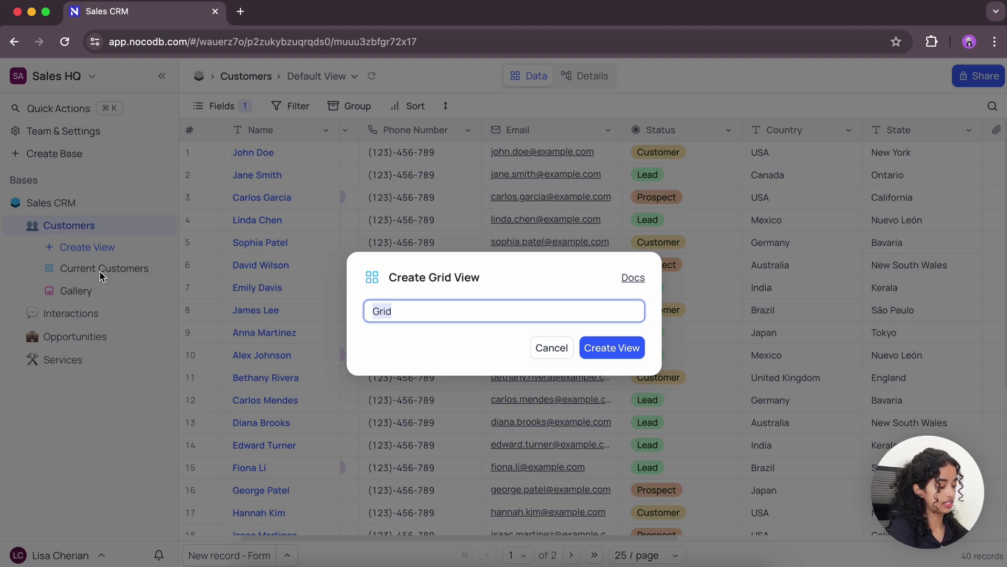
text(Act)
click(521, 343)
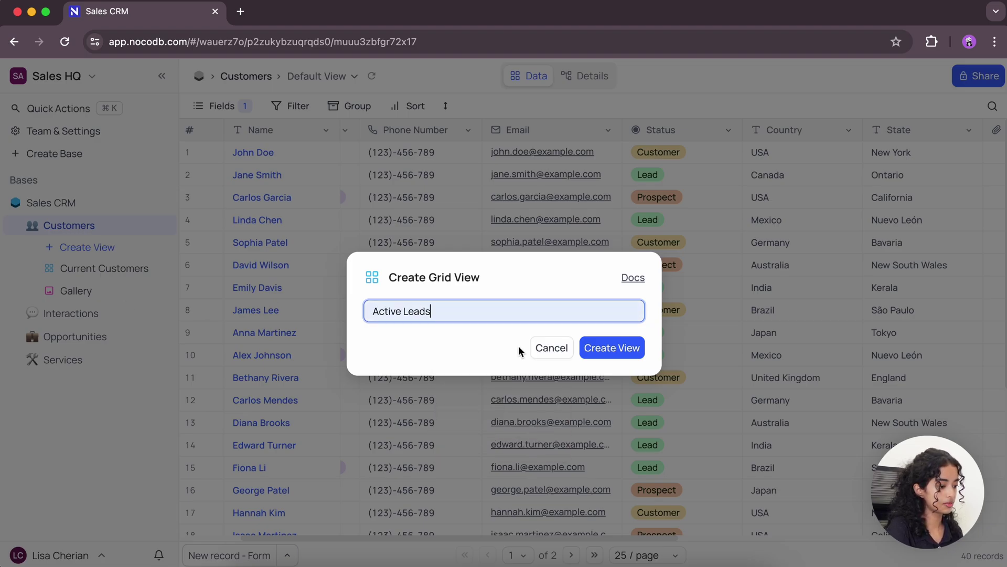
click(603, 349)
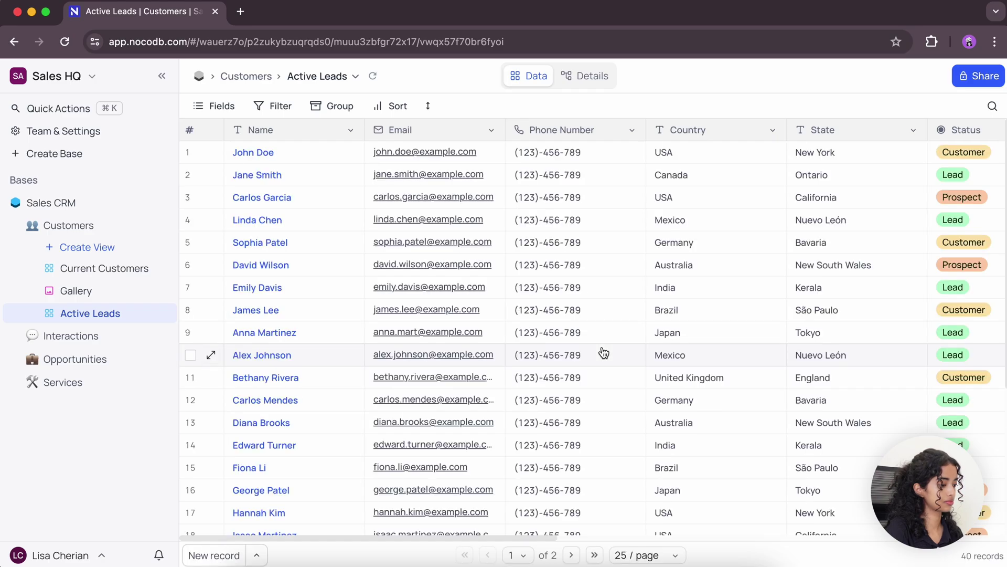
Filter the Active Leads view to records where Status is Lead, and look through the filtered records.
click(280, 107)
click(294, 136)
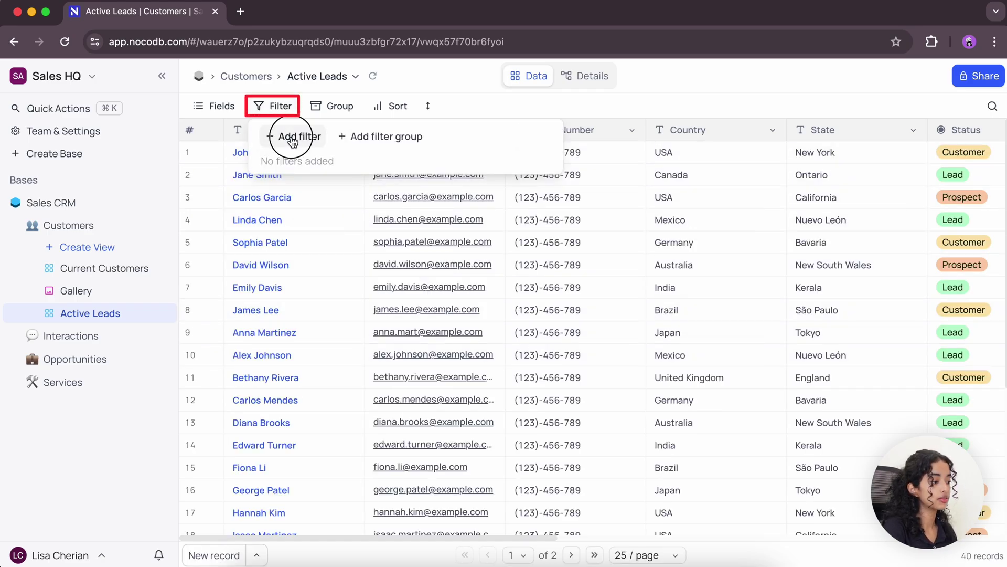
click(362, 145)
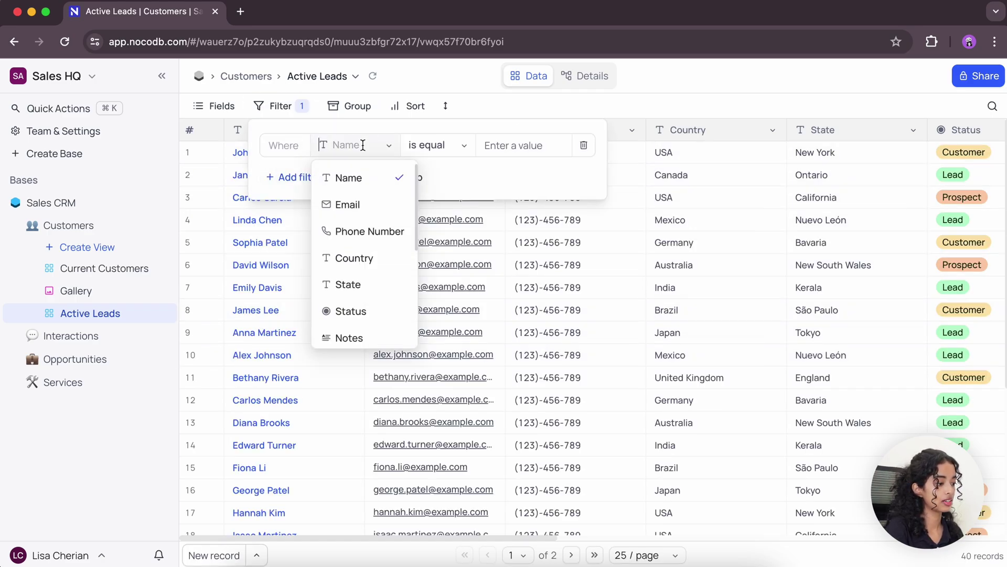
click(350, 311)
click(514, 146)
click(517, 176)
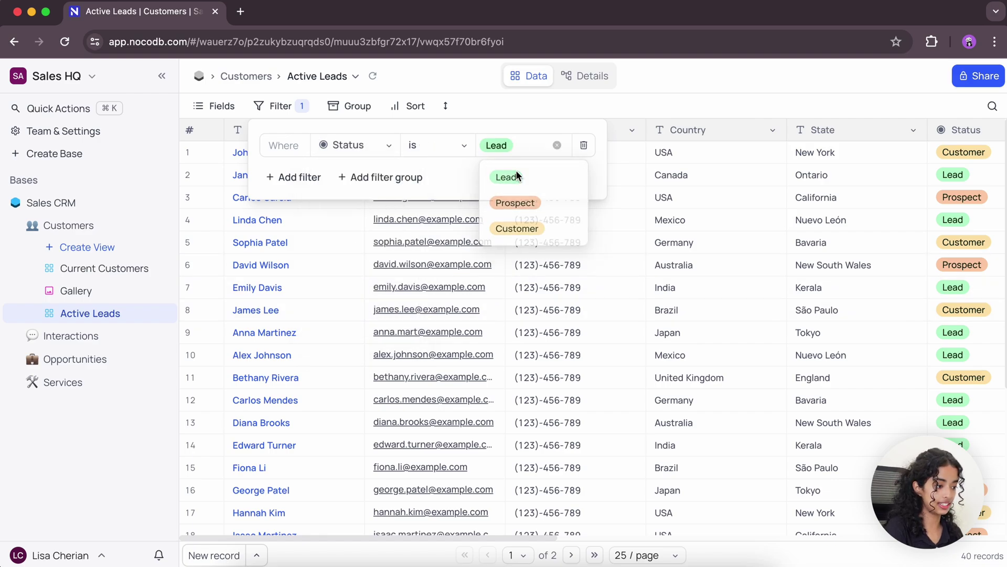
click(660, 106)
scroll(849, 337, down, 5)
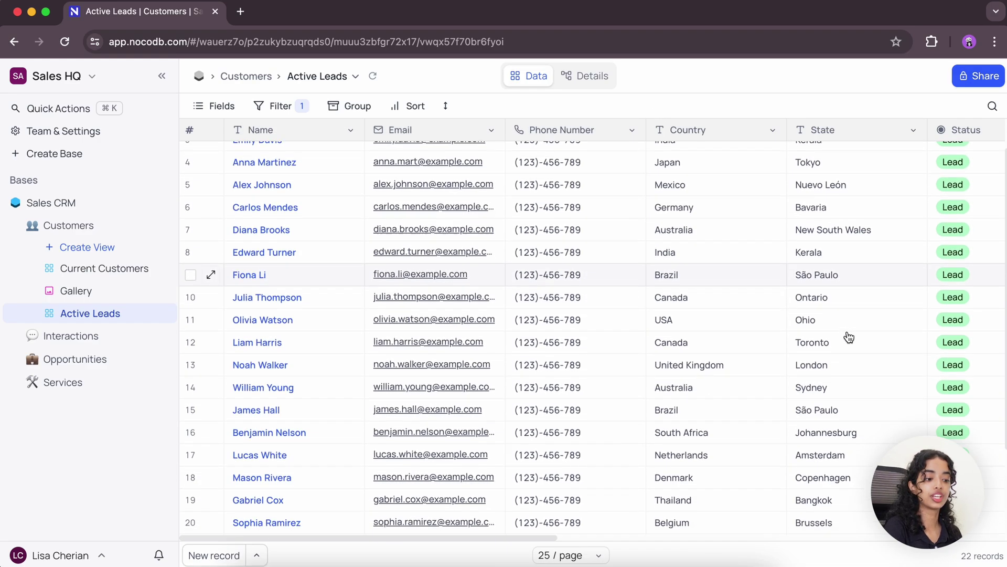
scroll(849, 337, up, 5)
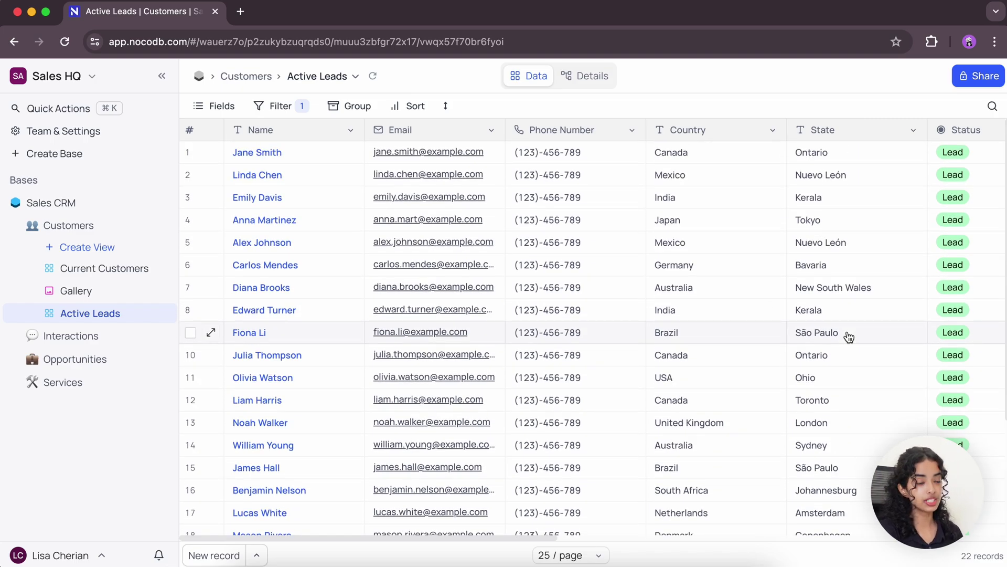
Group the Active Leads records by Industry in A → Z order, and expand the Automotive group.
click(352, 105)
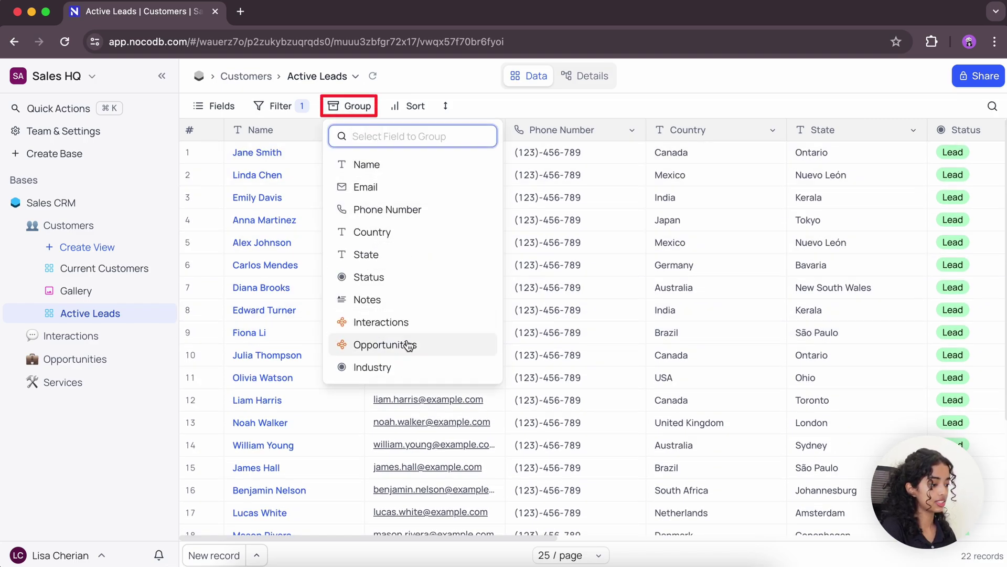
click(412, 366)
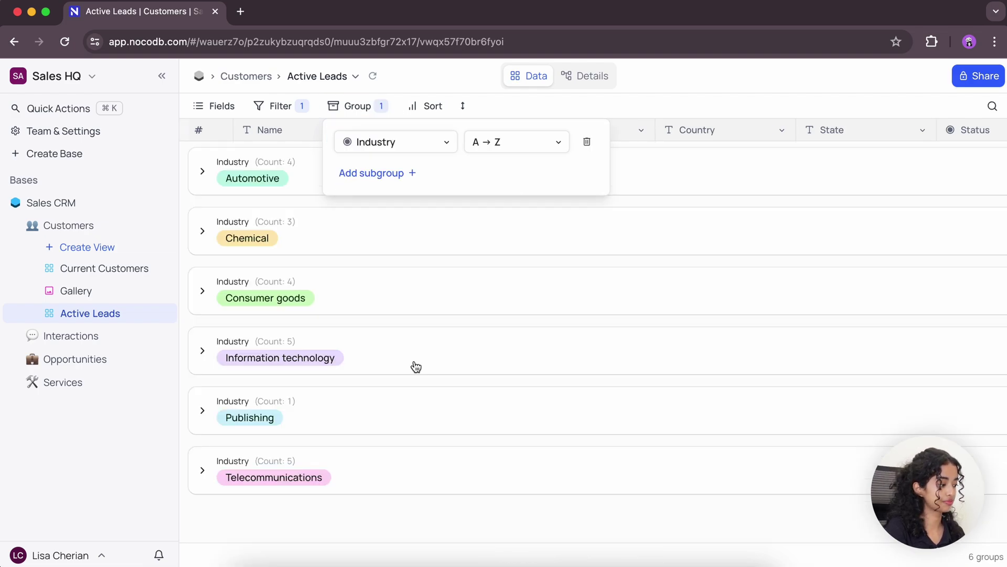
click(659, 106)
click(201, 172)
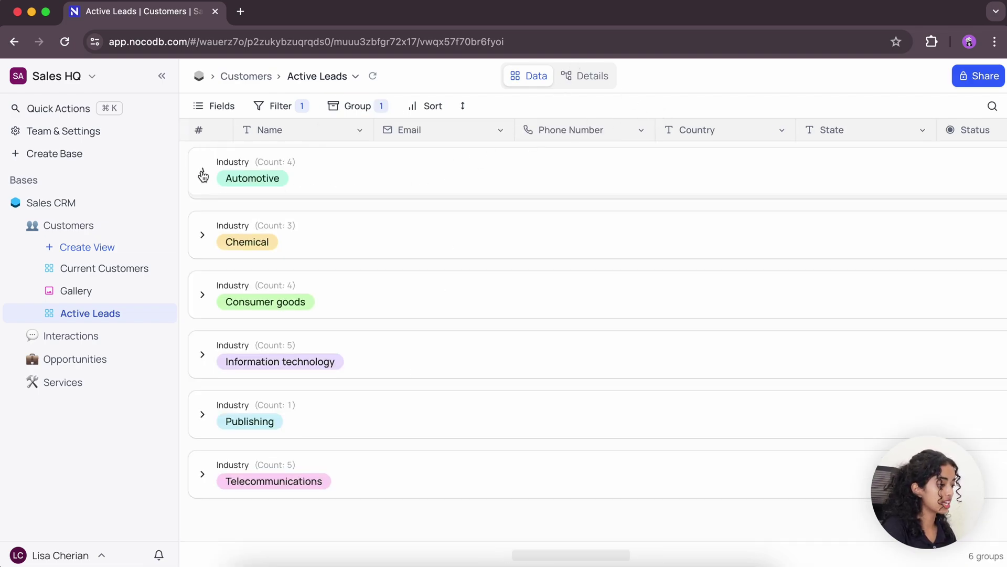
Expand the Chemical, Consumer goods and Information technology groups, and look through their lead records.
click(200, 328)
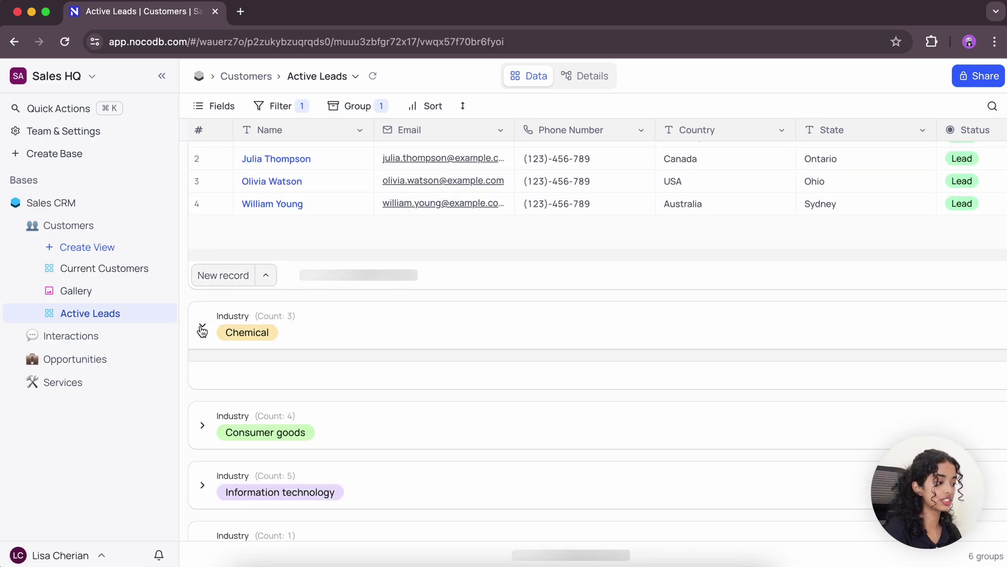
click(201, 383)
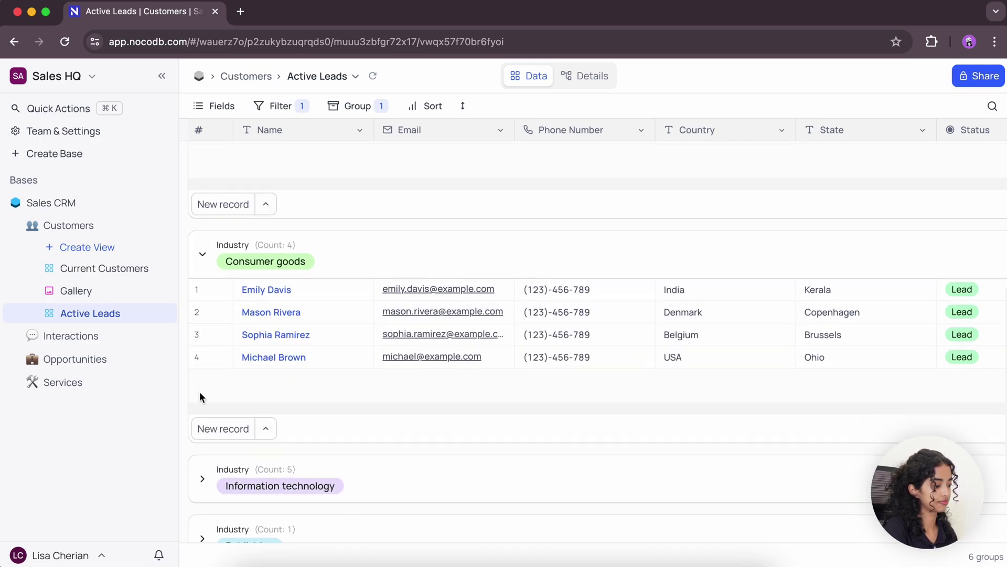
click(201, 478)
scroll(489, 489, down, 3)
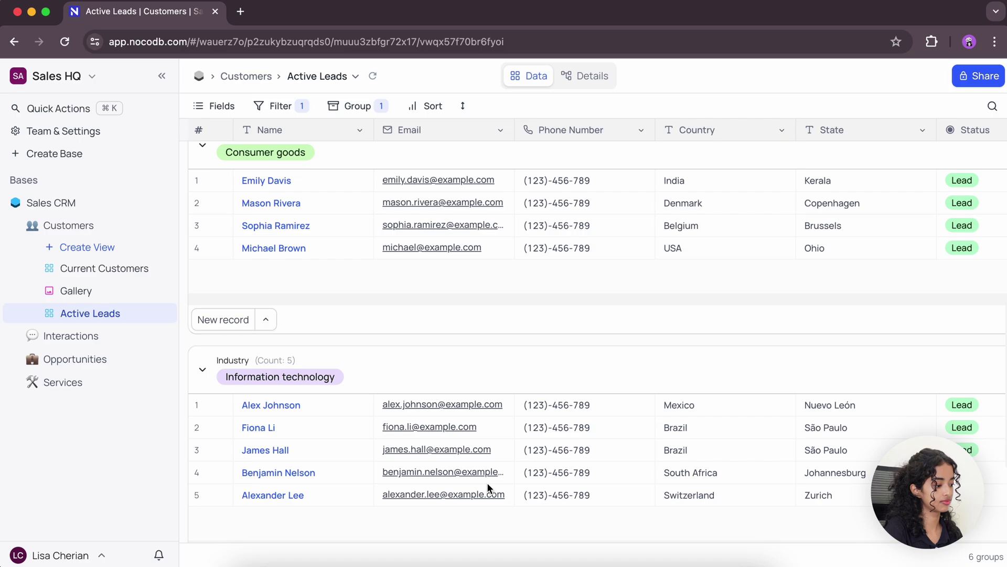
scroll(489, 489, up, 7)
scroll(489, 489, up, 3)
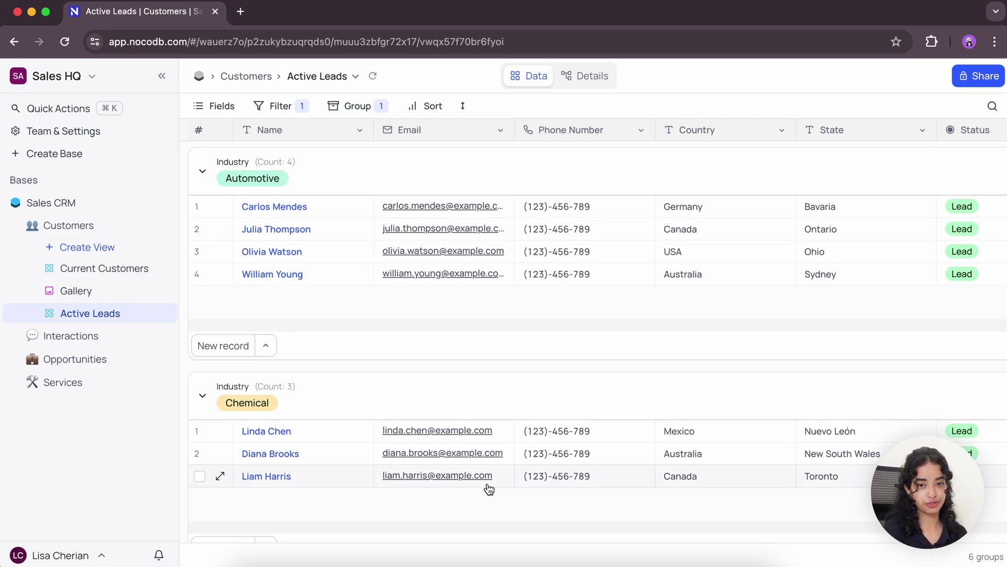
Open the Customers table's default view and sort its records by Name in Z → A order.
click(72, 231)
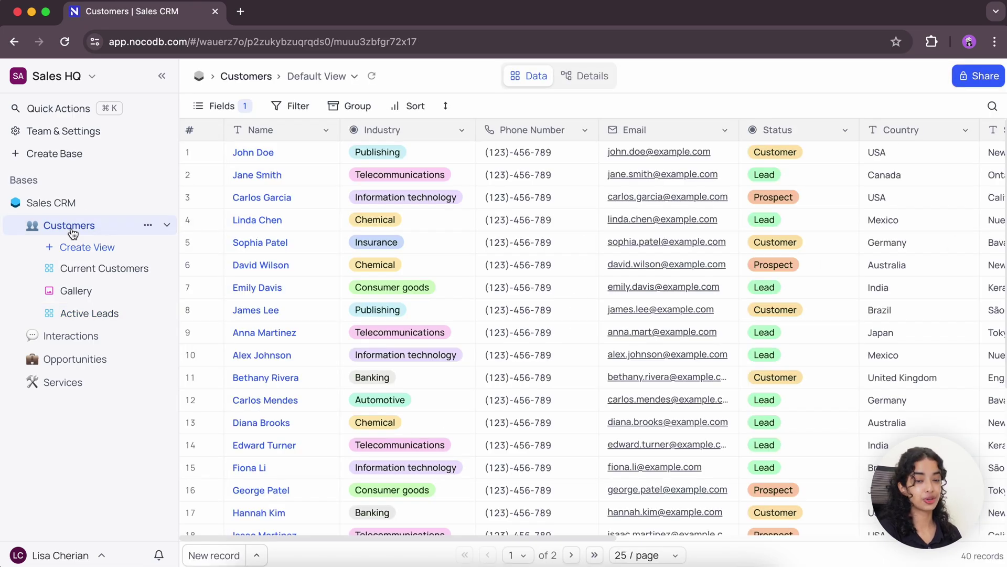
click(417, 106)
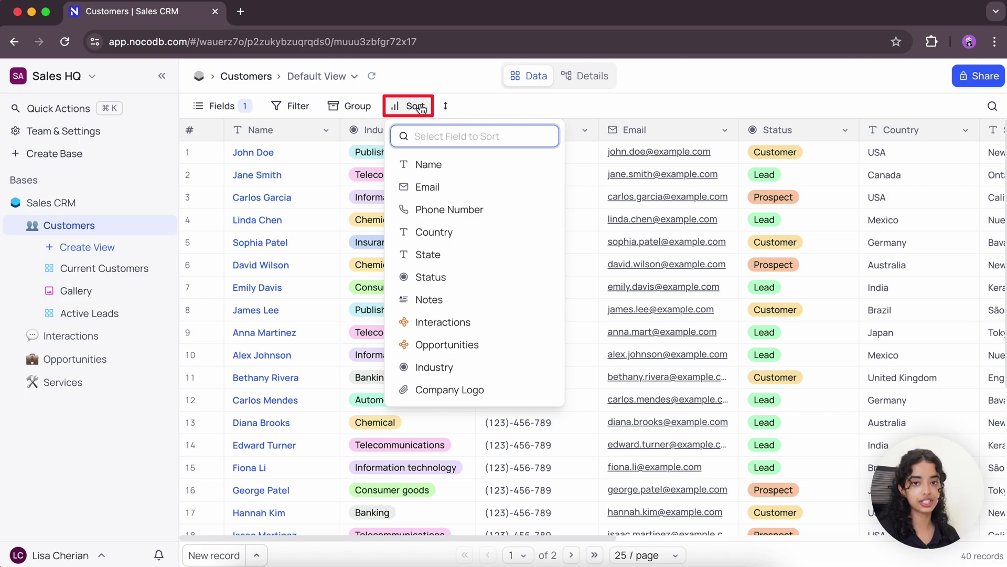
click(461, 165)
click(577, 147)
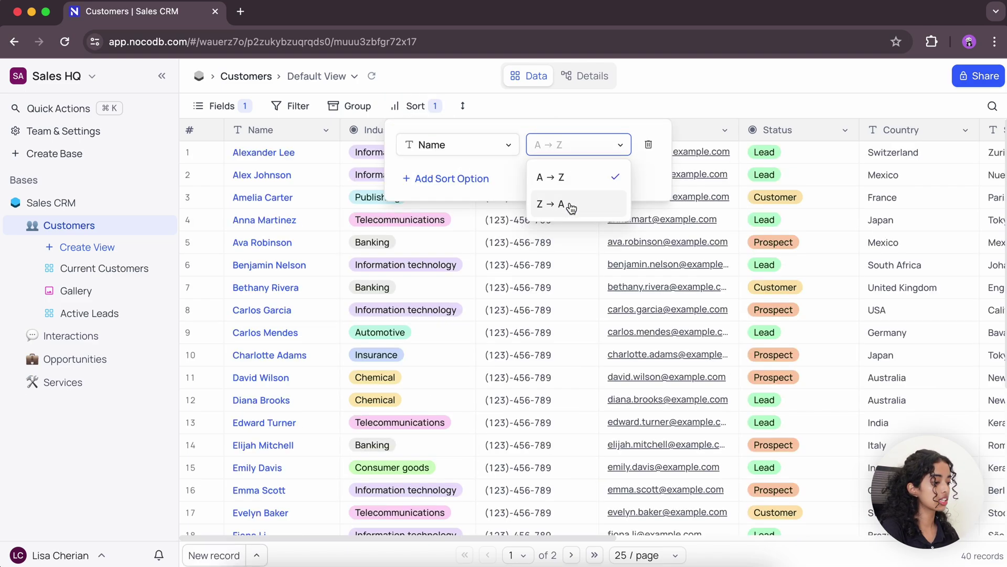
click(570, 206)
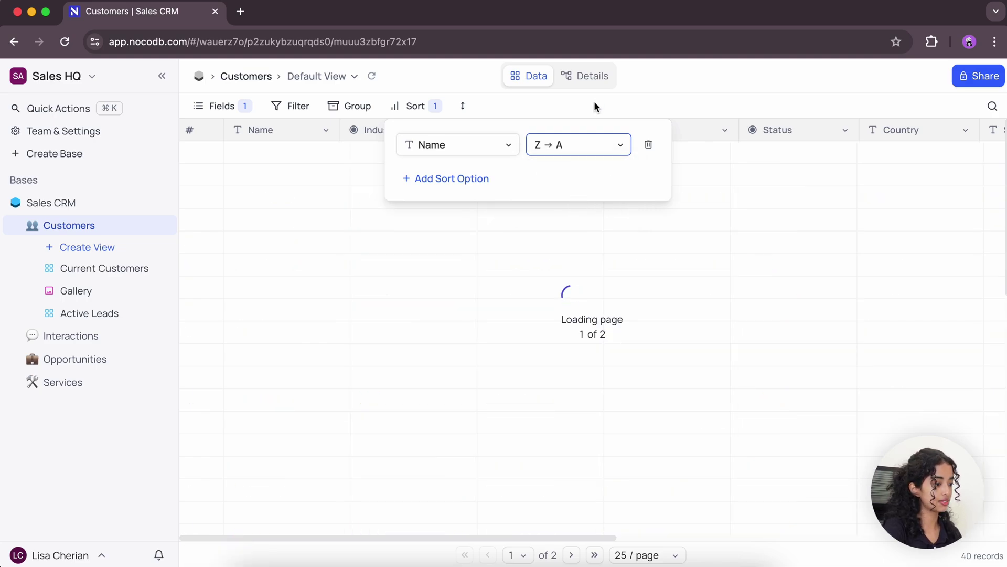
click(594, 105)
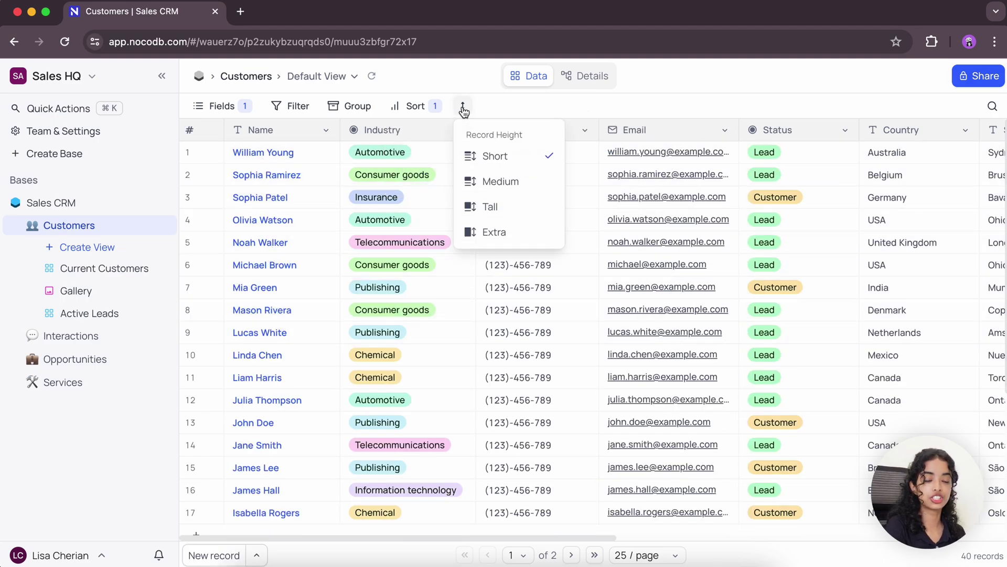
Set the record height to Medium and to Tall, and look across the columns, including Company Logo, Notes and Opportunities.
click(491, 181)
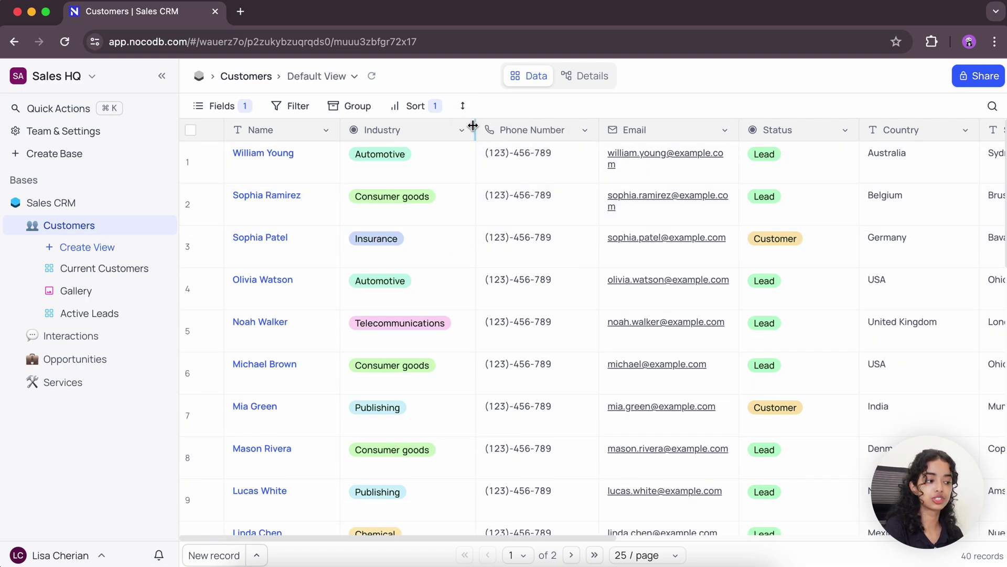
click(493, 205)
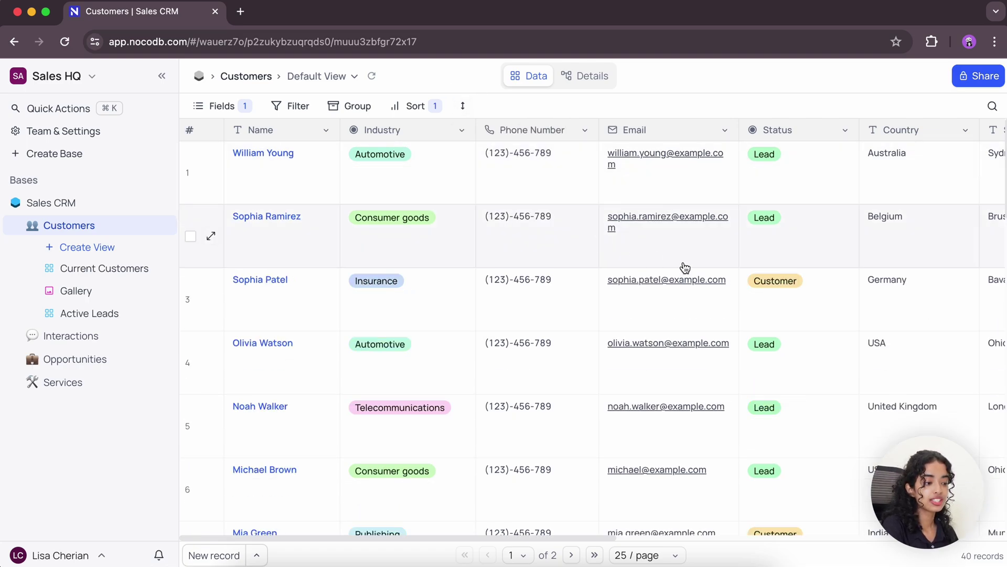
scroll(684, 267, right, 2)
scroll(685, 268, right, 5)
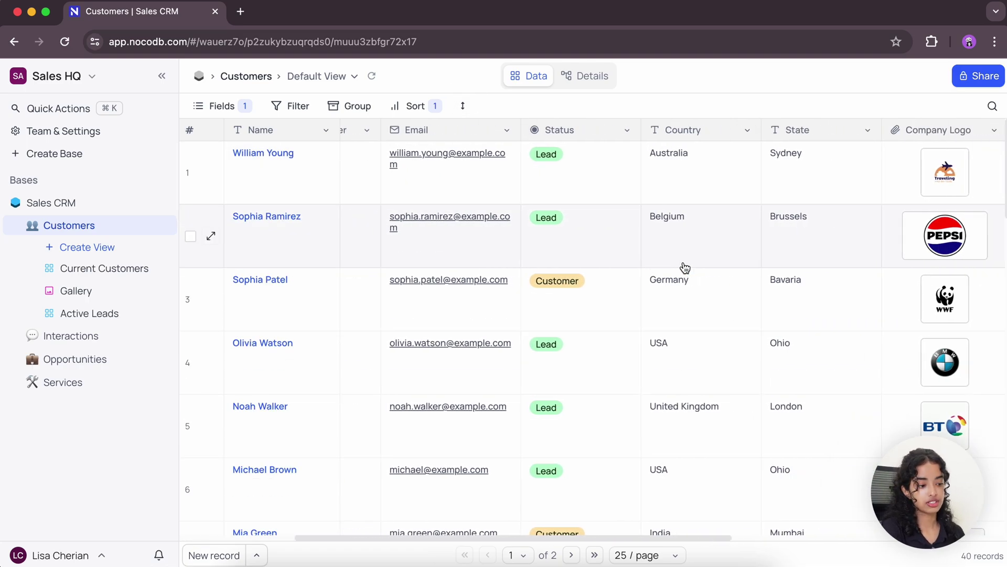
scroll(685, 268, right, 3)
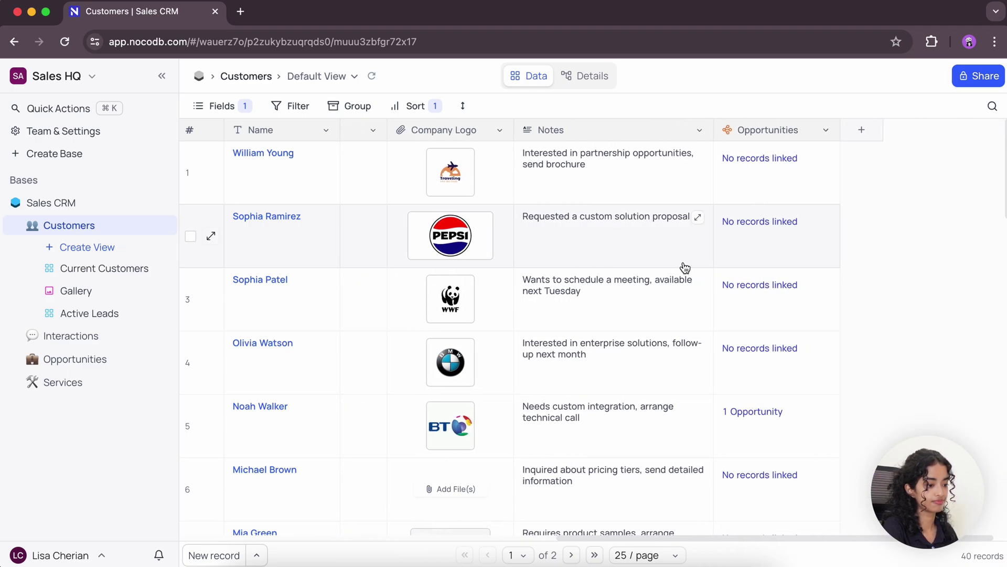
scroll(685, 268, left, 10)
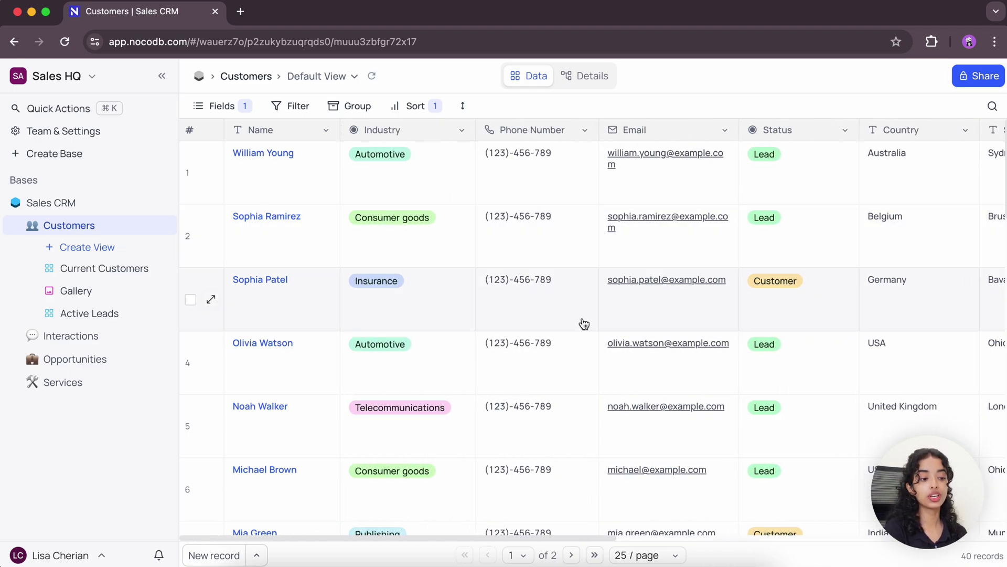
Search the Country field of the Customers table for USA.
click(994, 106)
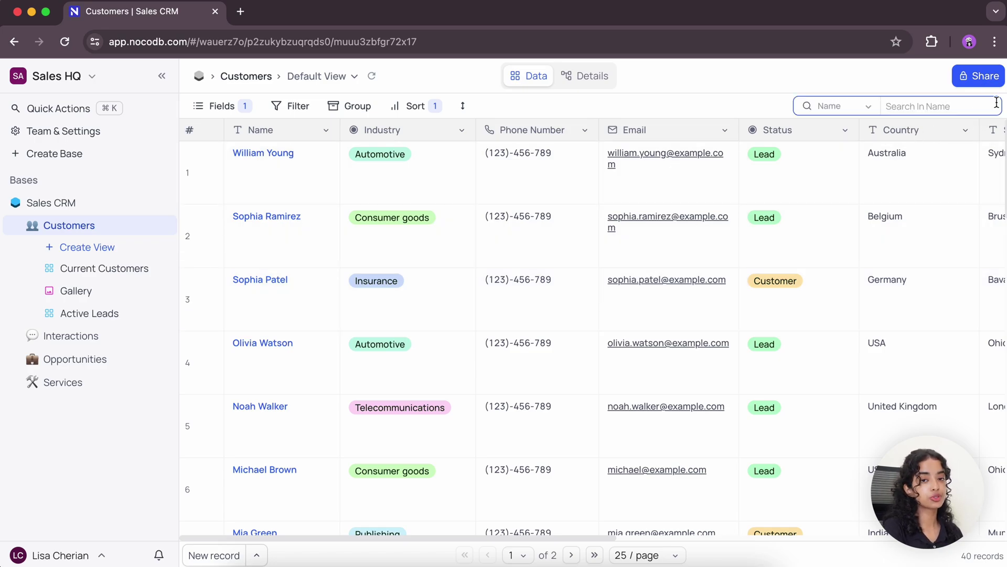
click(870, 108)
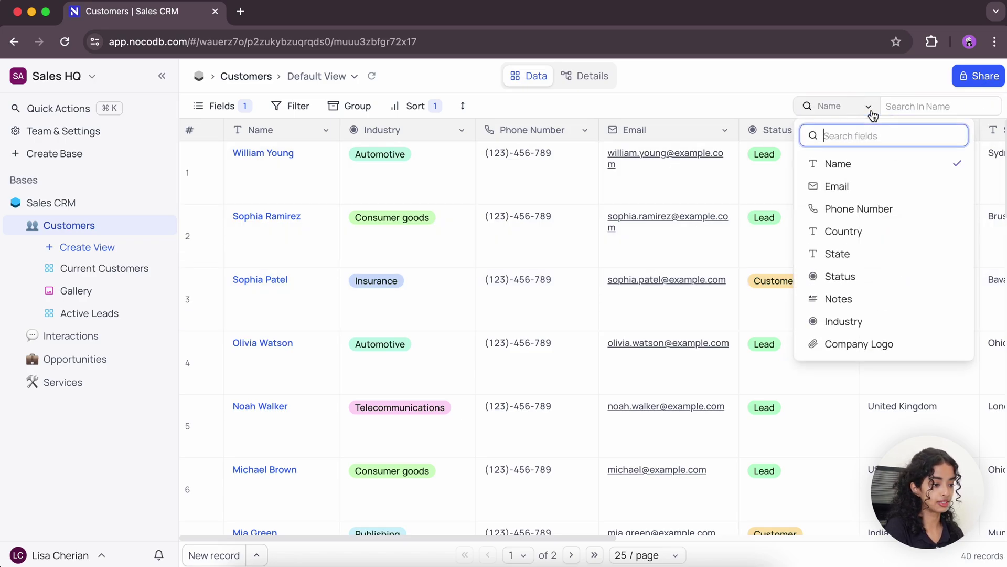
click(861, 233)
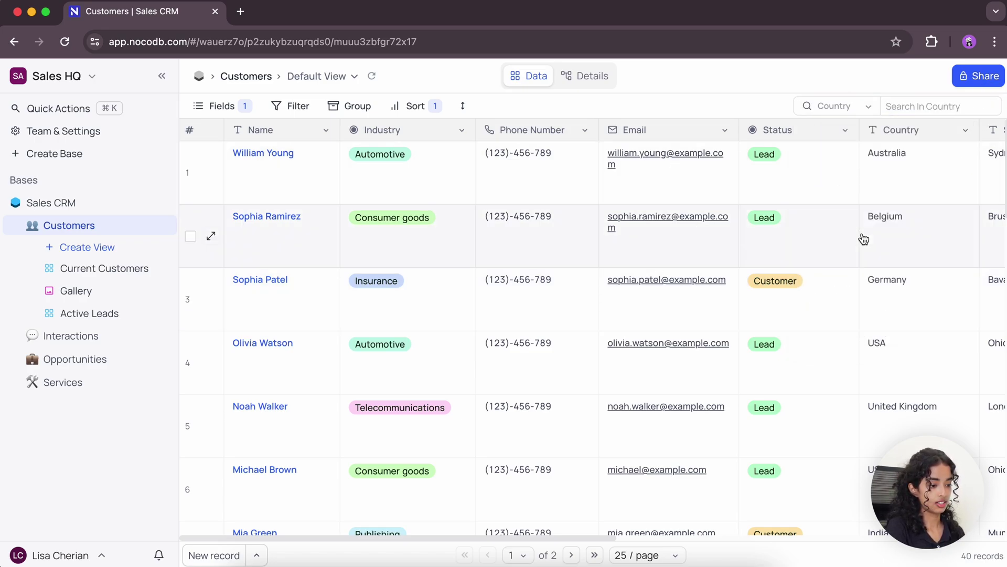
click(918, 104)
text(USA)
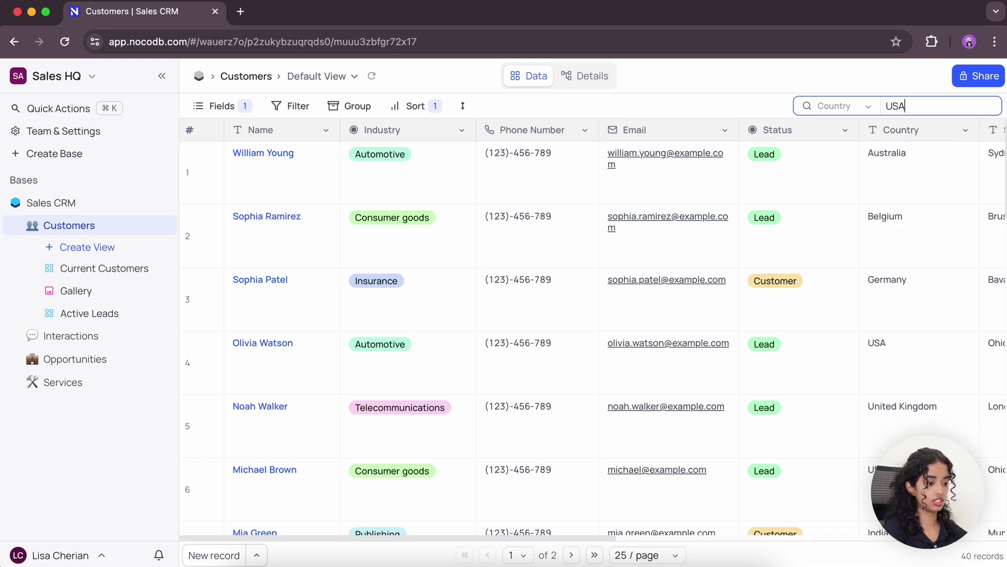
key(Return)
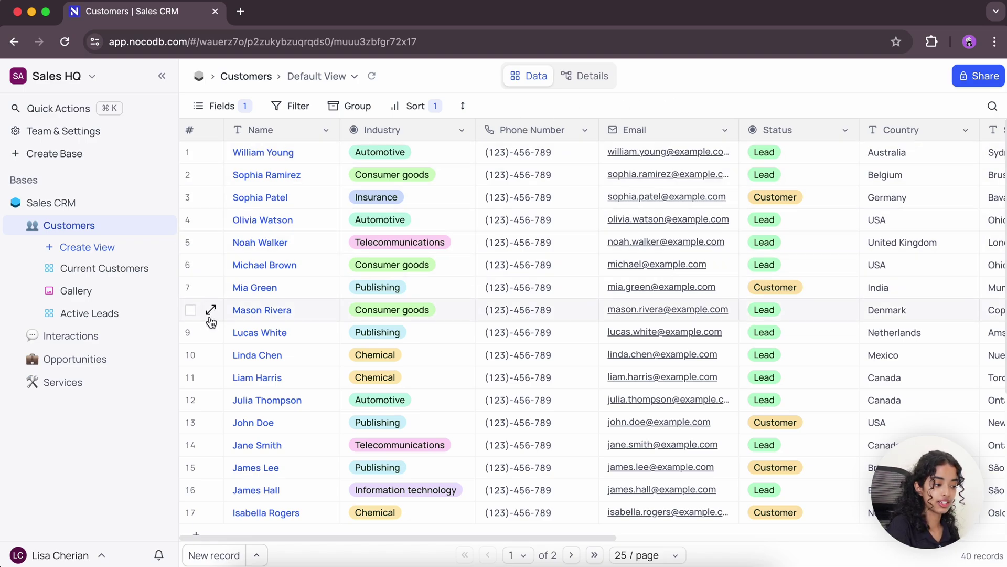
Expand the customer record in row 5 and close it, and expand the record in row 8 to look through its fields.
click(212, 246)
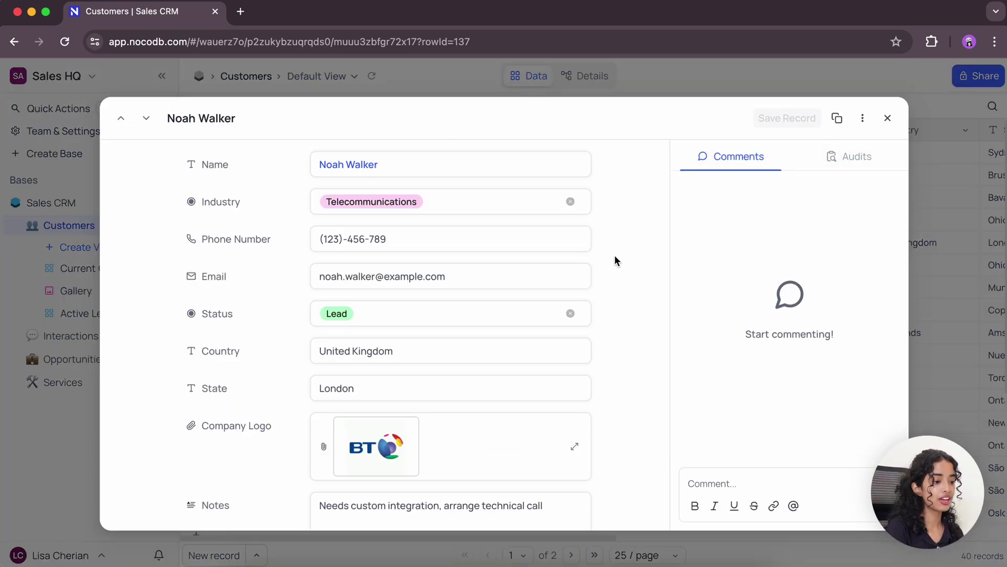
click(888, 118)
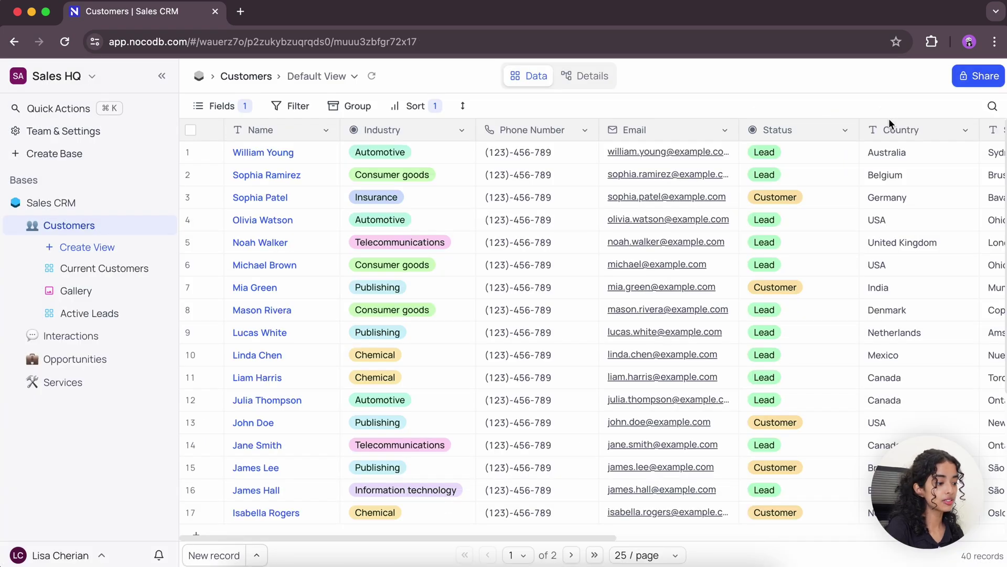
click(325, 310)
key(space)
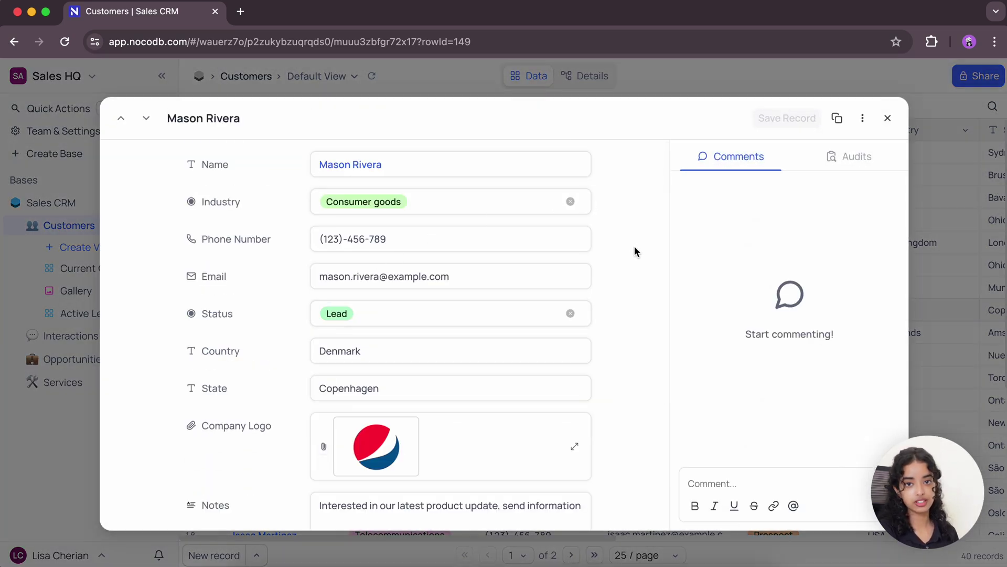
scroll(635, 245, down, 4)
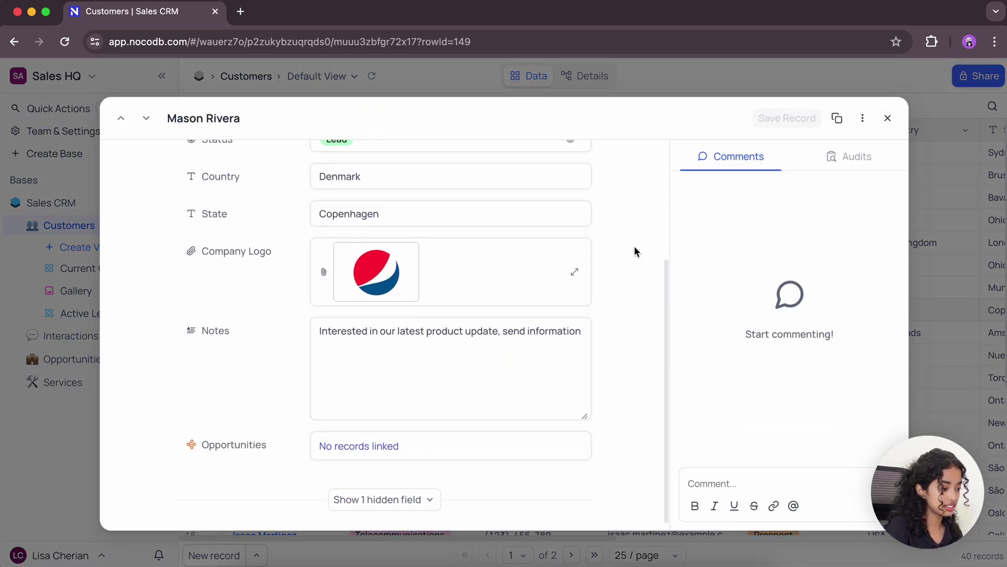
Link the Annual Maintenance Contract record to the customer's Opportunities field.
click(373, 438)
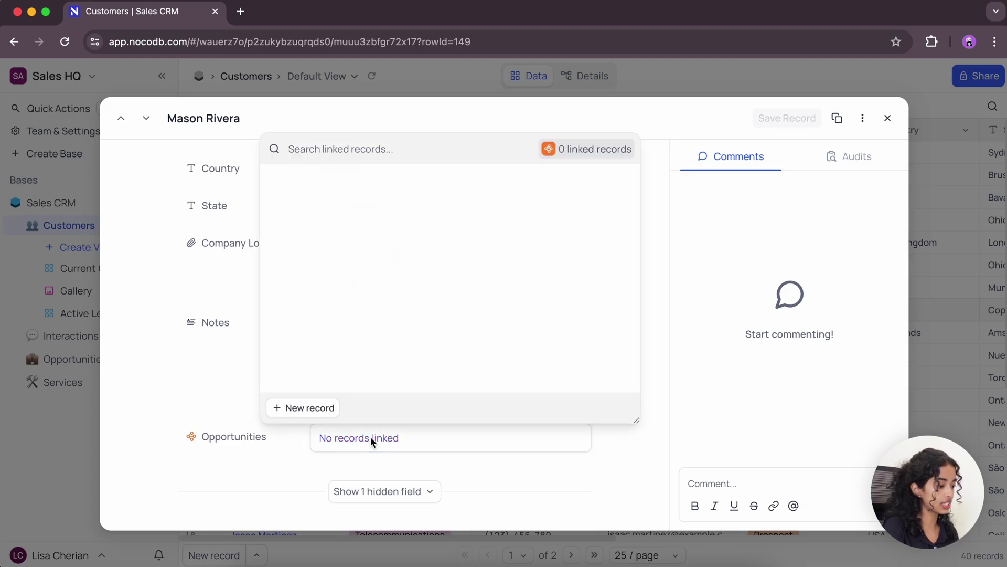
click(458, 340)
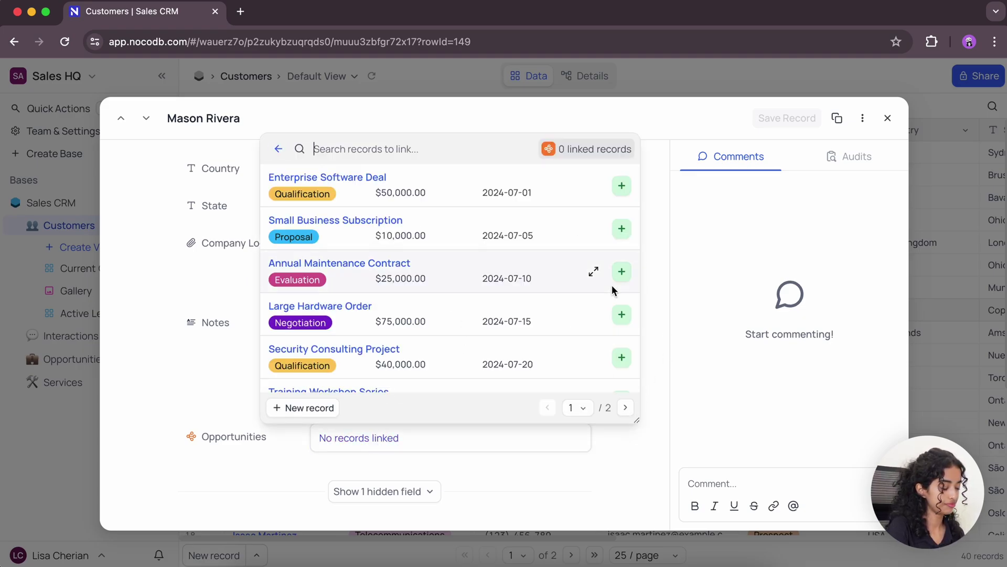
click(621, 271)
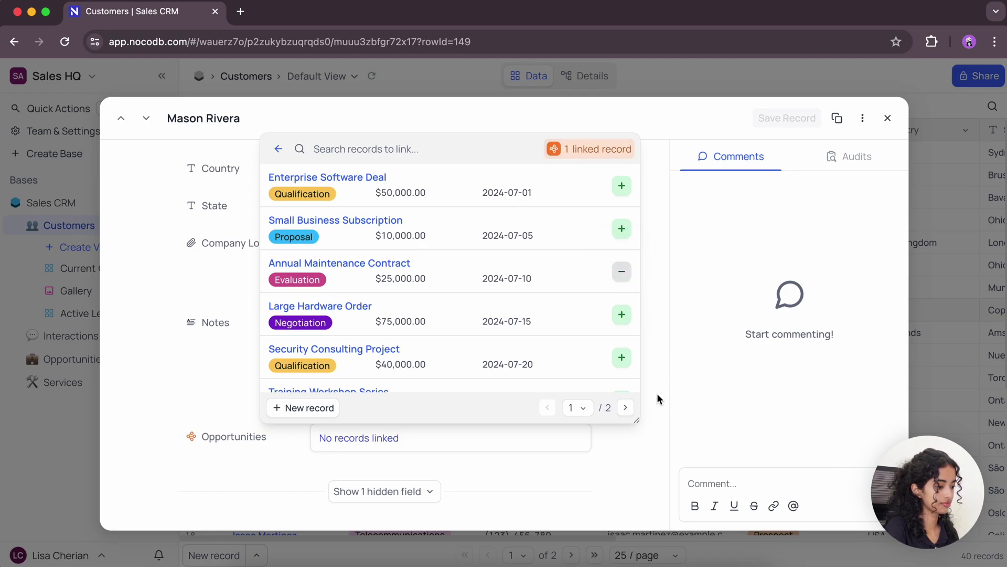
click(657, 393)
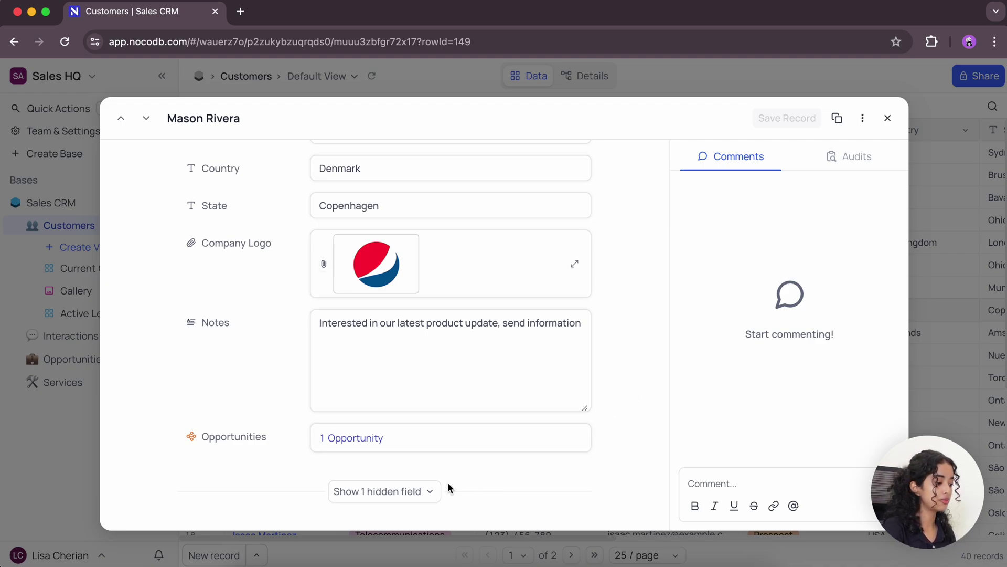
Show the hidden Interactions field in the expanded record to view it, and hide it again.
click(419, 491)
scroll(533, 495, down, 2)
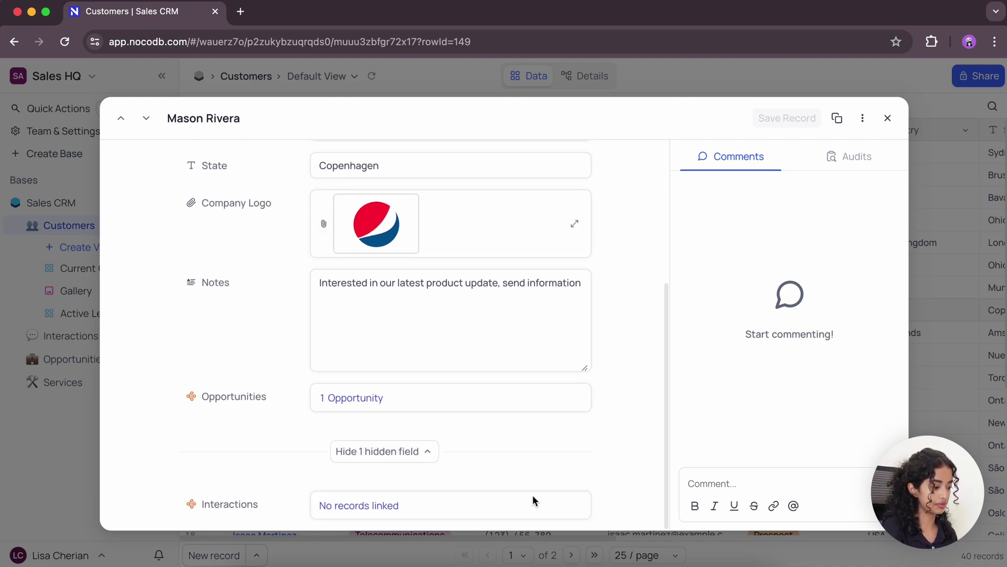
click(430, 452)
Post a comment on the record that mentions a teammate and says "contact soon!".
click(749, 481)
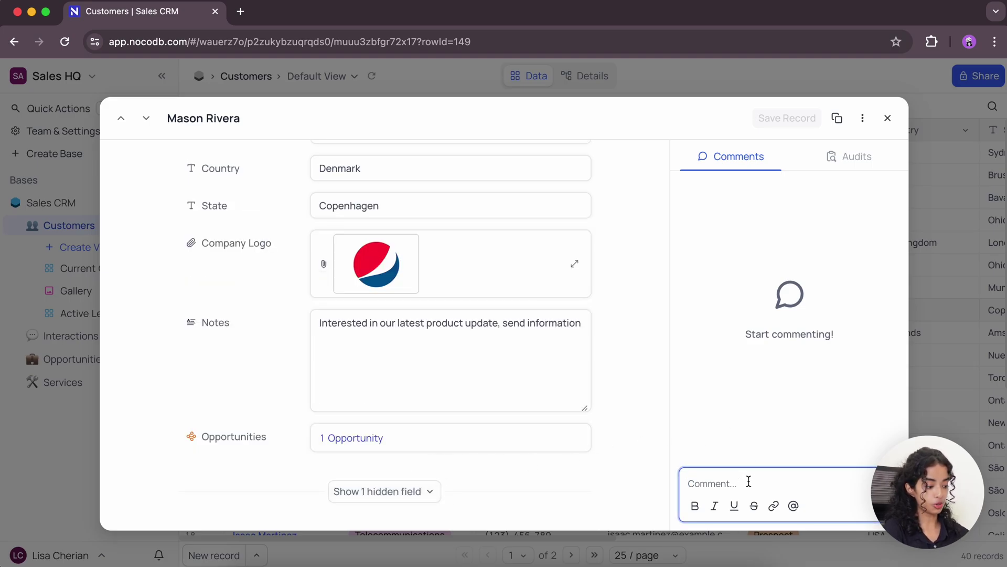
text(@an)
click(781, 391)
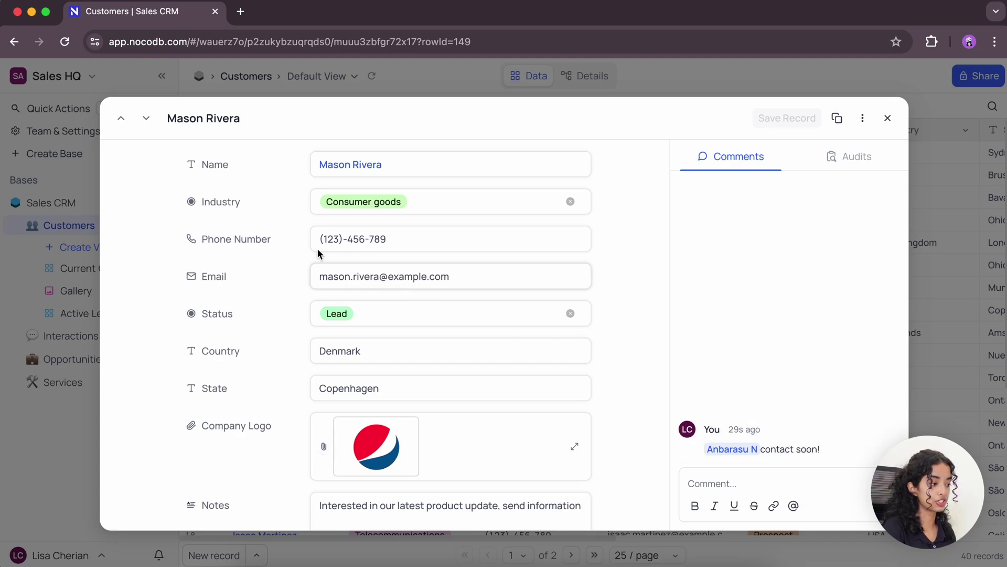
Browse back and forth through the preceding expanded records, and copy the record URL of the customer in row 6.
click(120, 120)
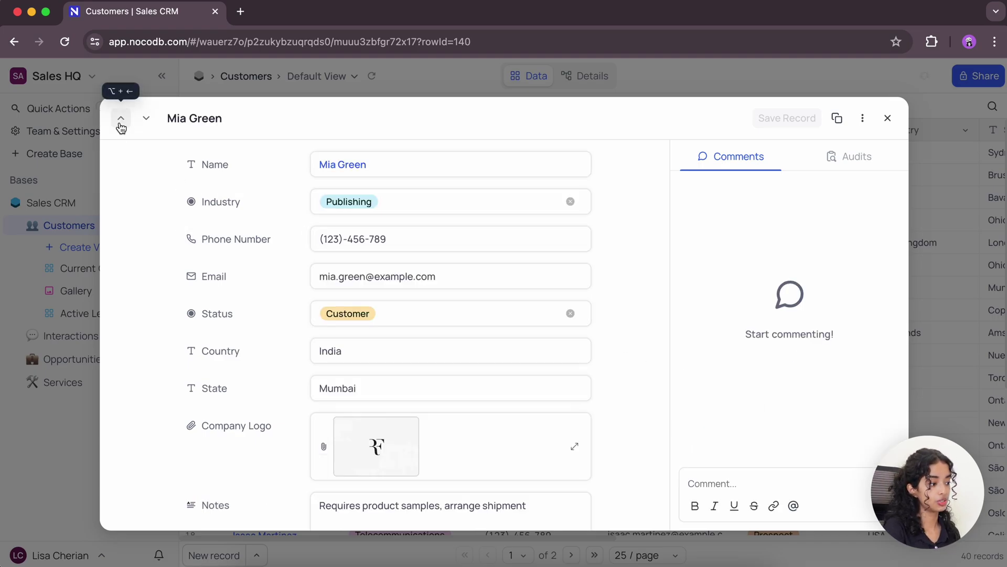
click(121, 122)
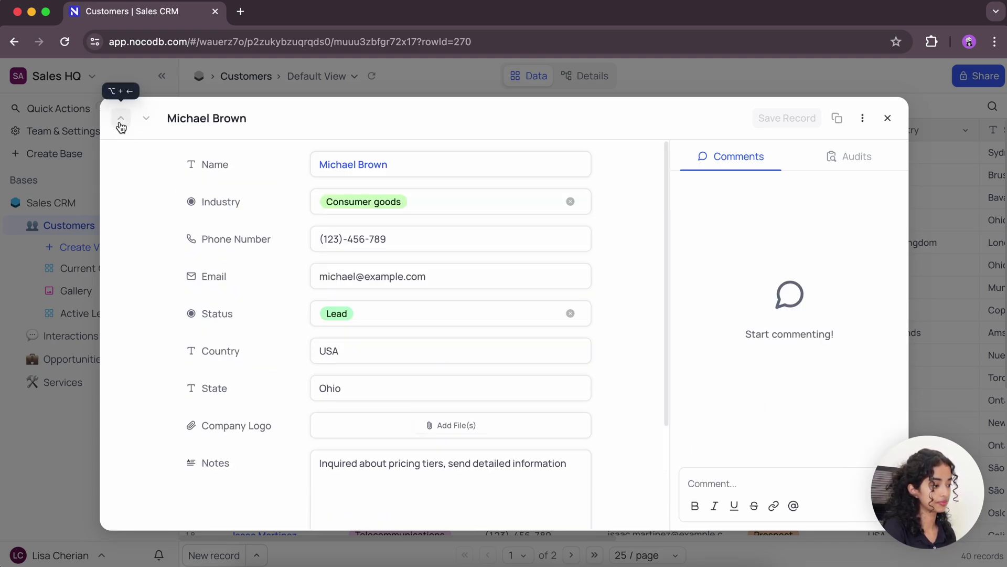
click(121, 121)
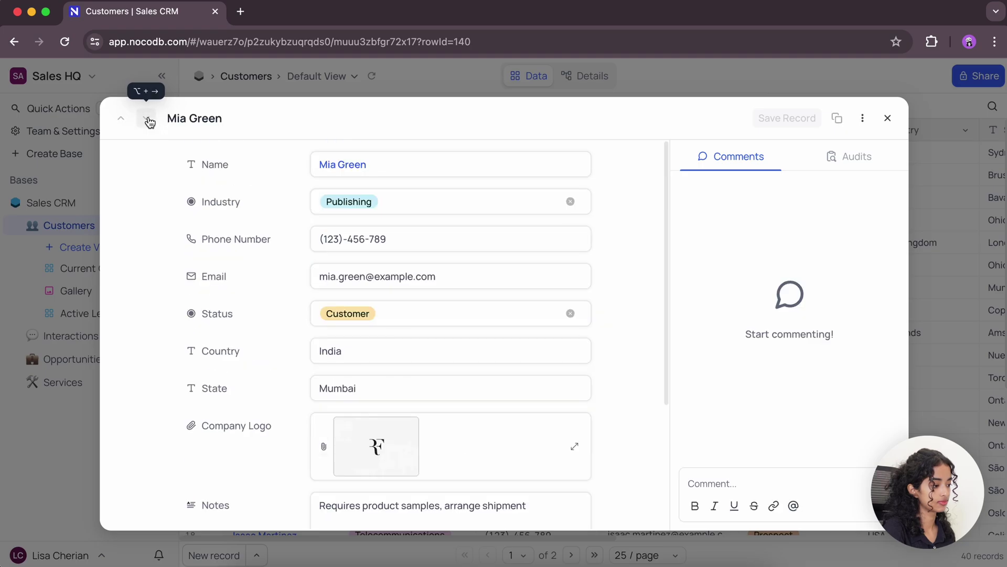
click(122, 121)
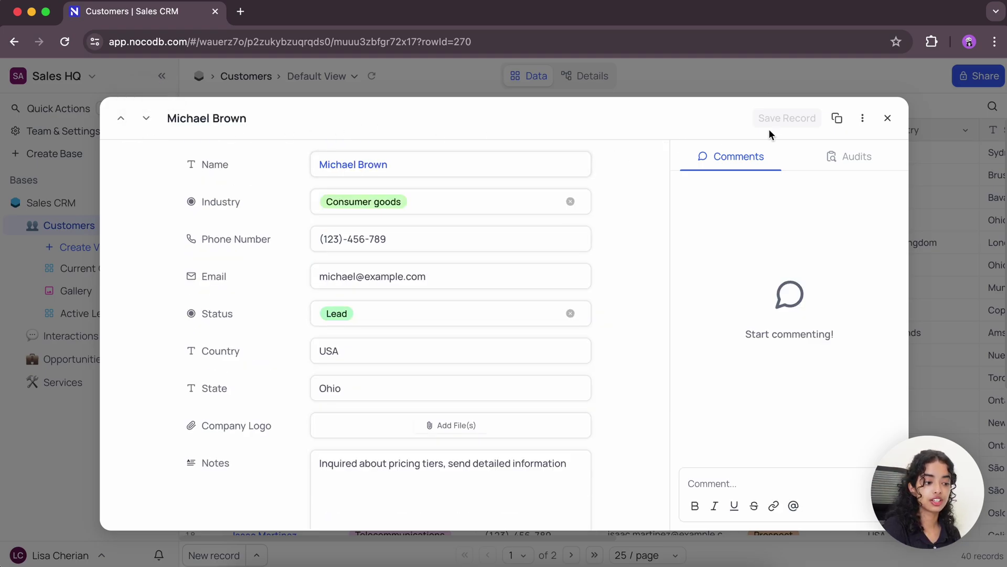
click(838, 118)
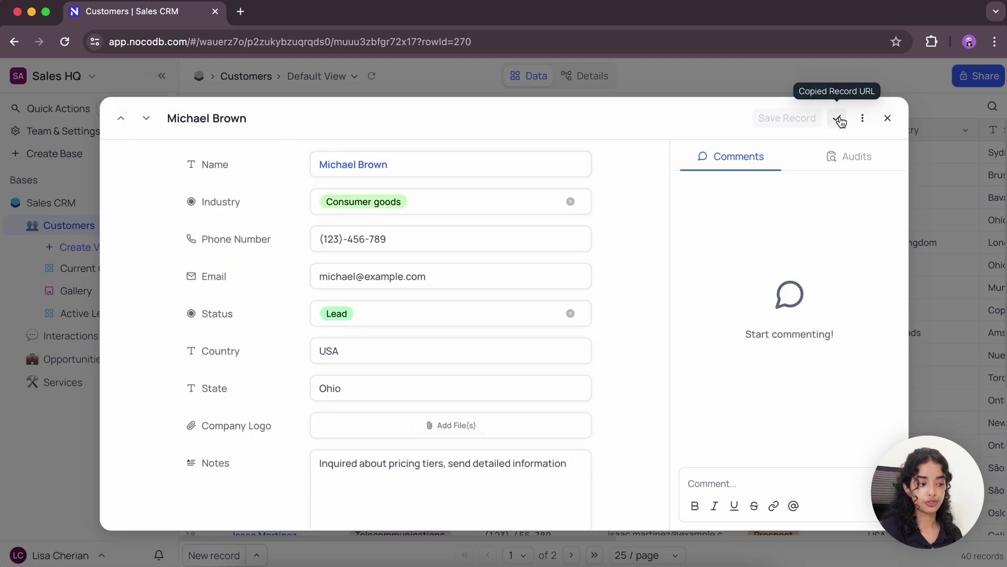
click(863, 123)
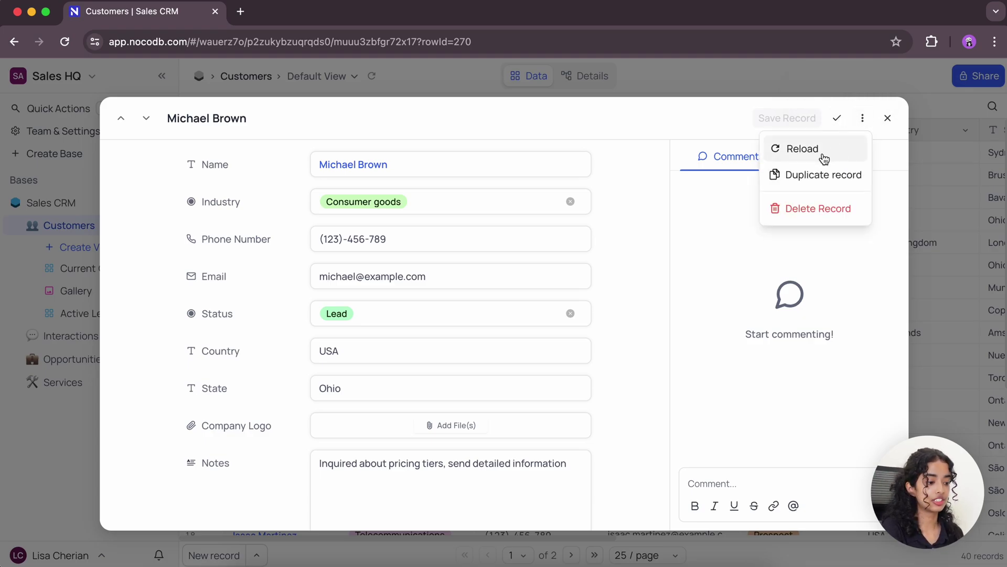
click(813, 207)
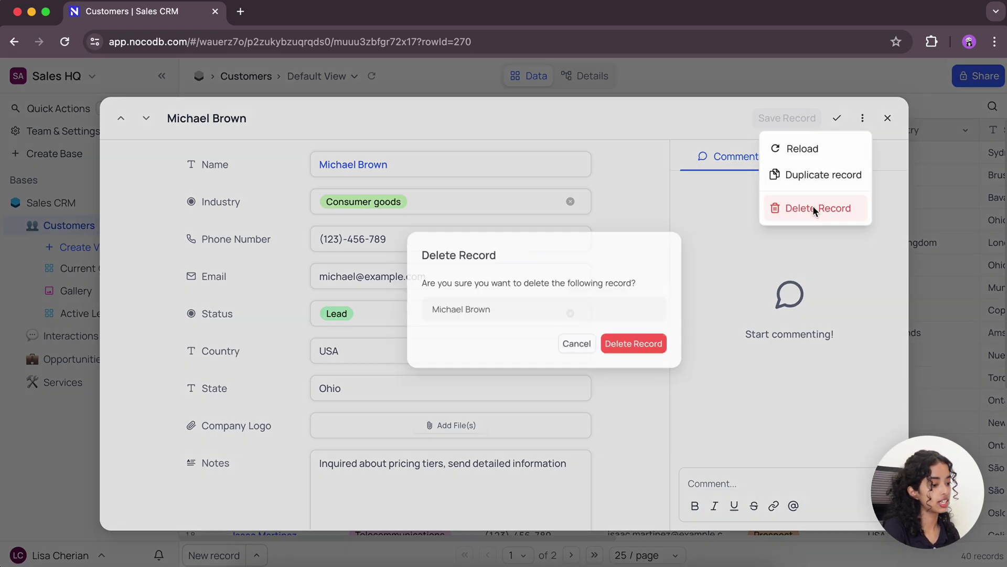
click(540, 364)
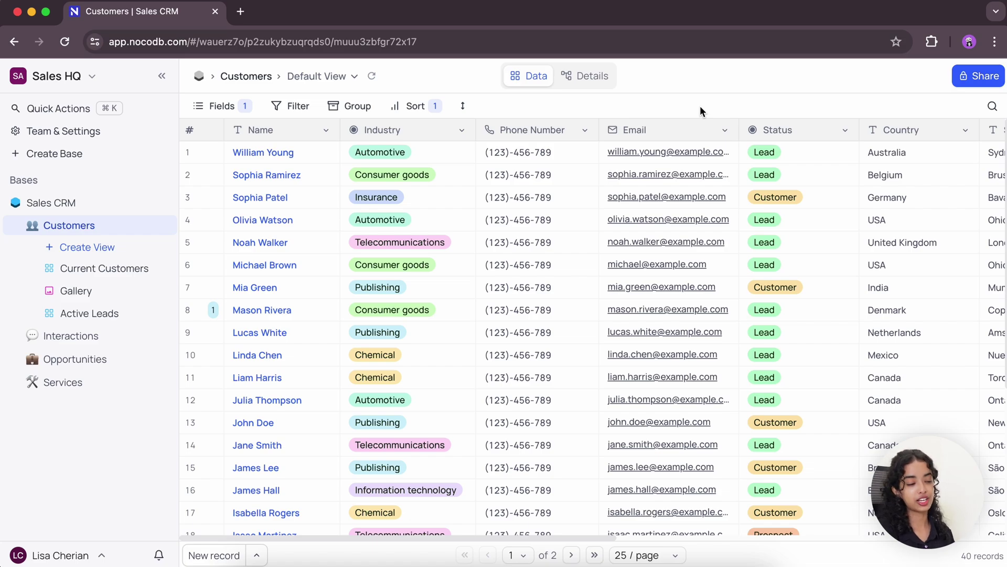
Select the customer records in rows 1, 2, 5, 6, 10, 12, 16 and 23.
scroll(547, 250, down, 5)
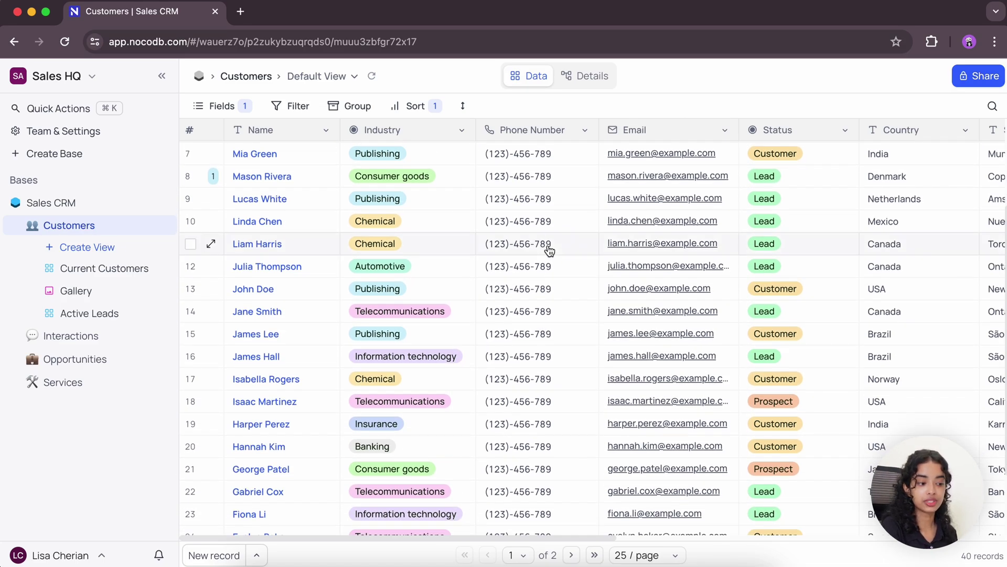
scroll(549, 250, down, 3)
scroll(549, 251, up, 8)
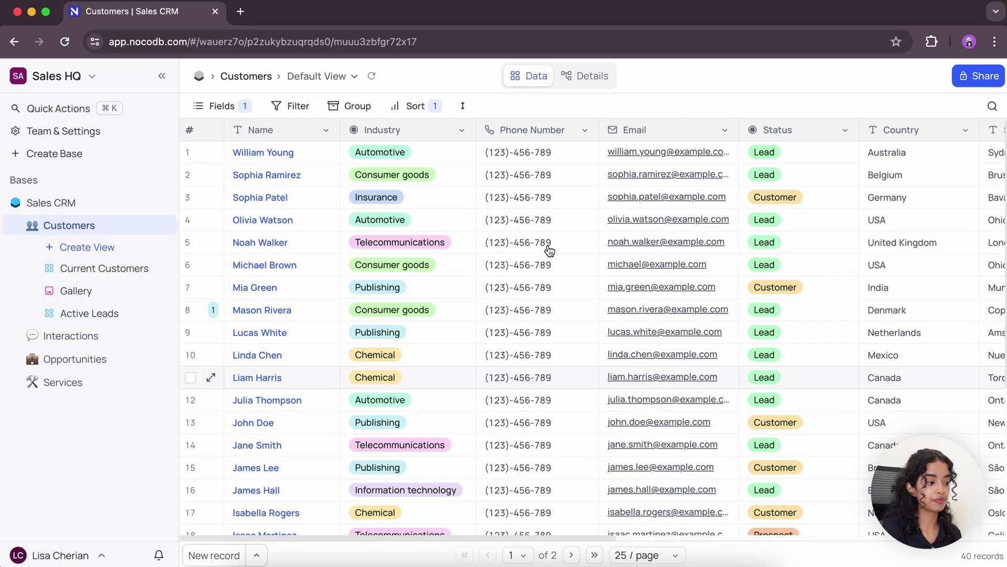
click(191, 153)
click(190, 175)
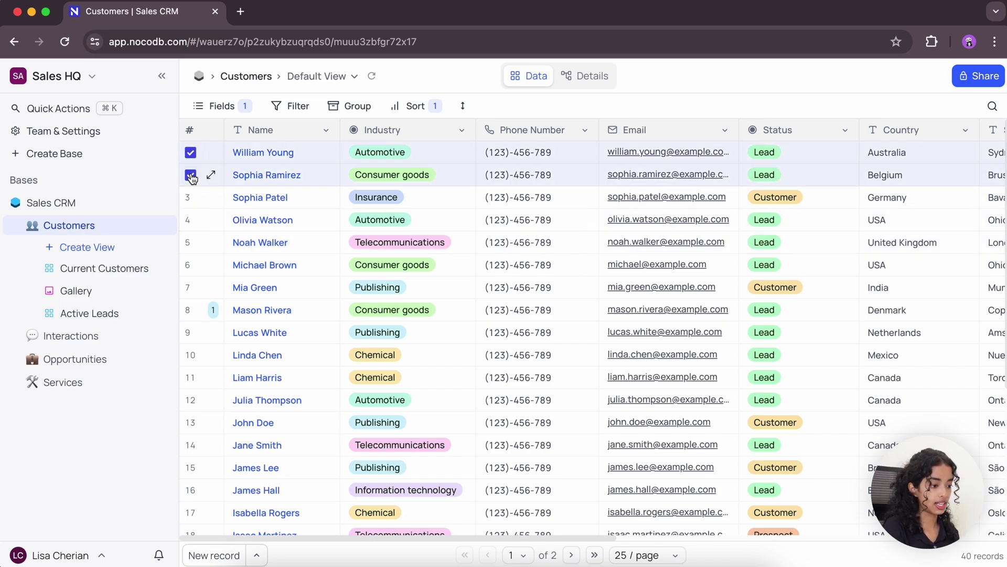
click(190, 242)
click(191, 264)
scroll(190, 265, down, 2)
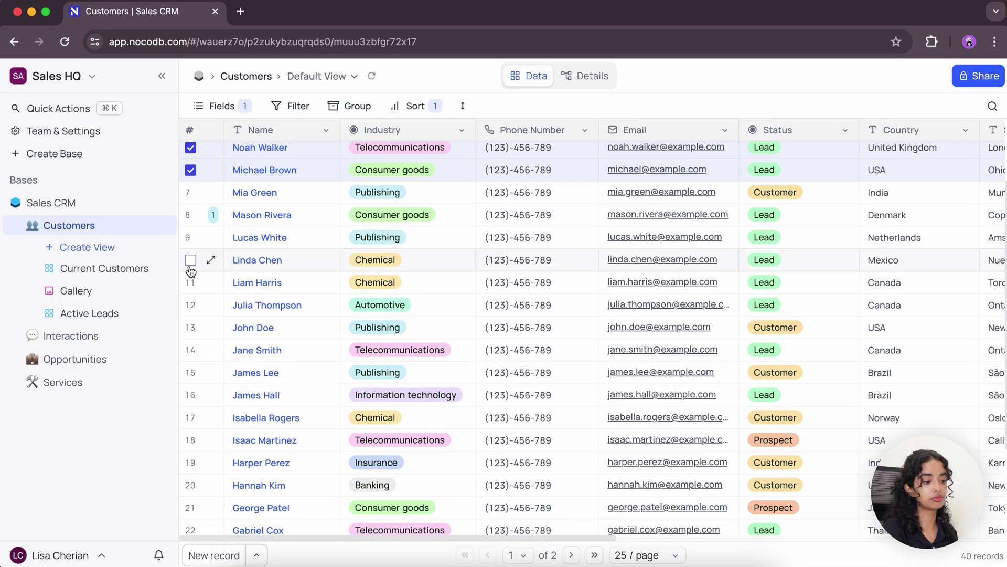
click(190, 261)
click(190, 305)
scroll(192, 307, down, 2)
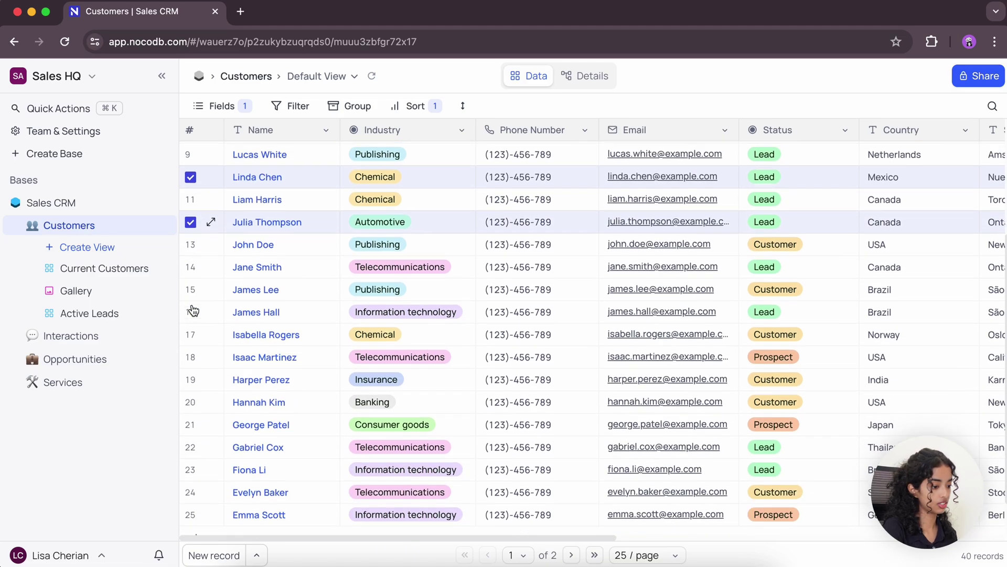
click(191, 302)
scroll(192, 304, down, 1)
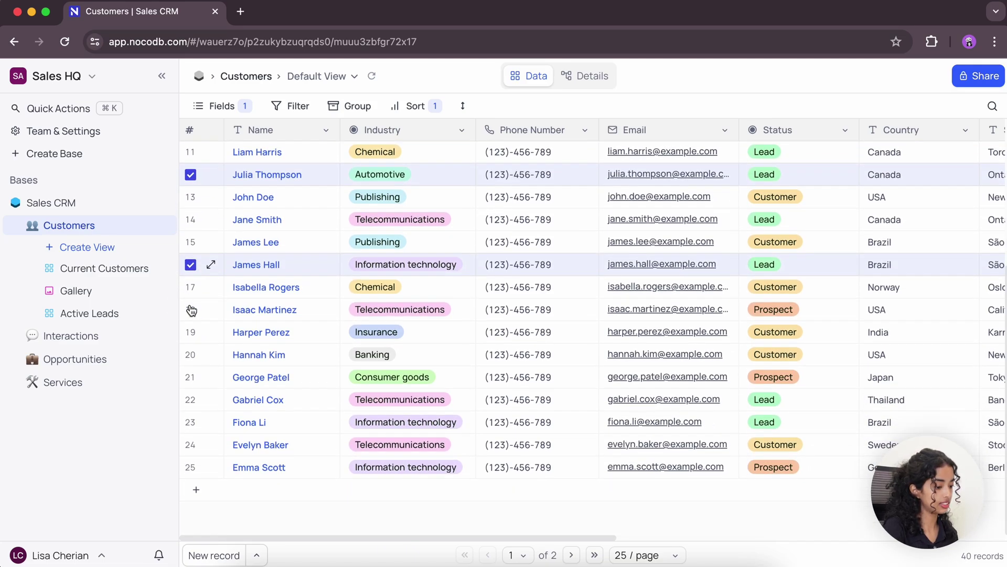
click(191, 426)
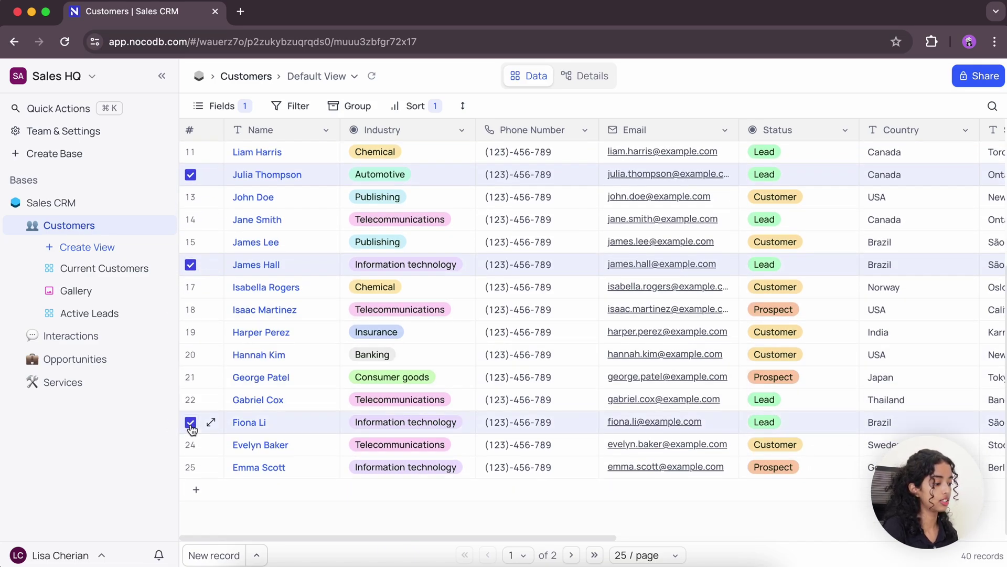
Start a bulk update of the selected records, add all columns to its form and look through them.
right_click(191, 427)
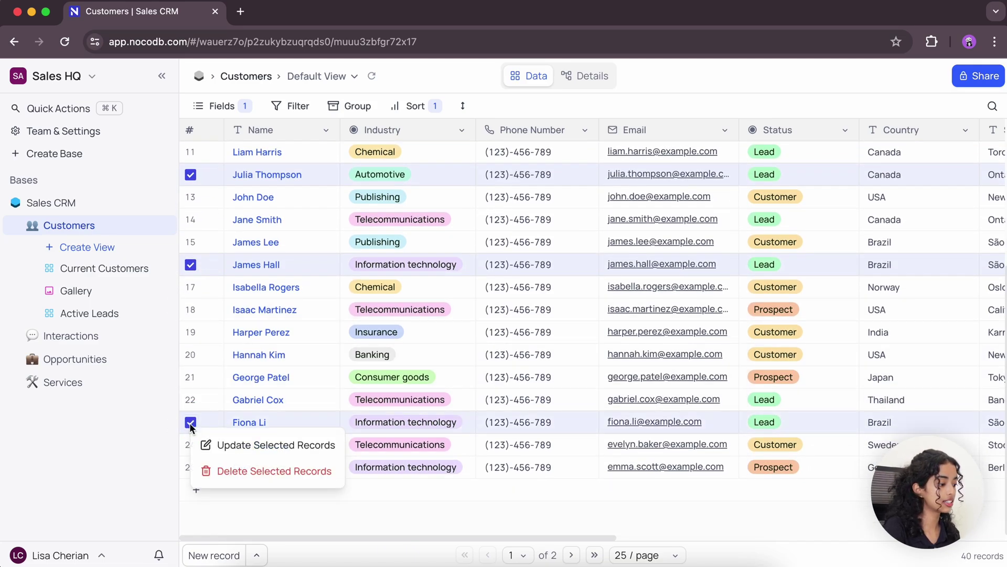
click(234, 447)
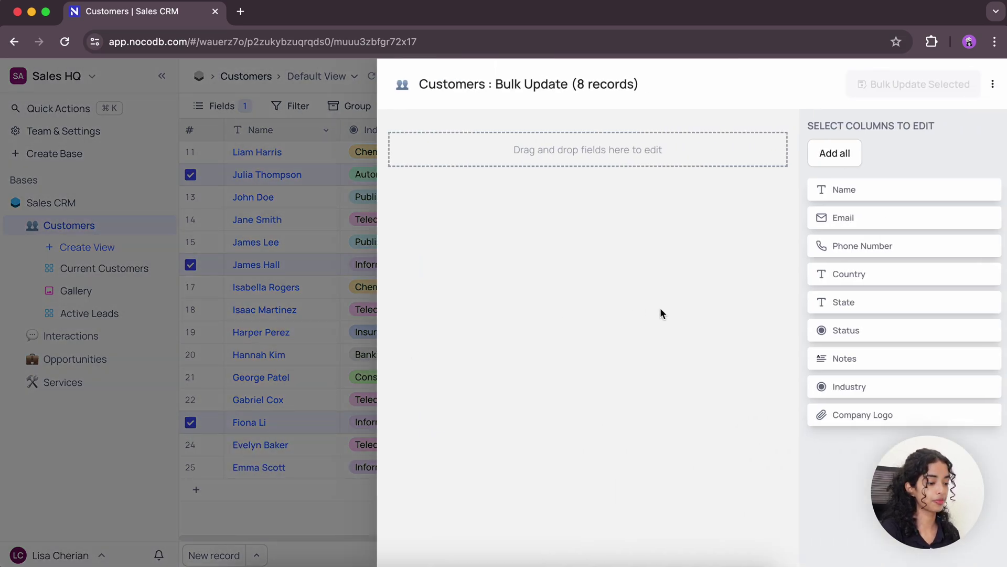
click(836, 153)
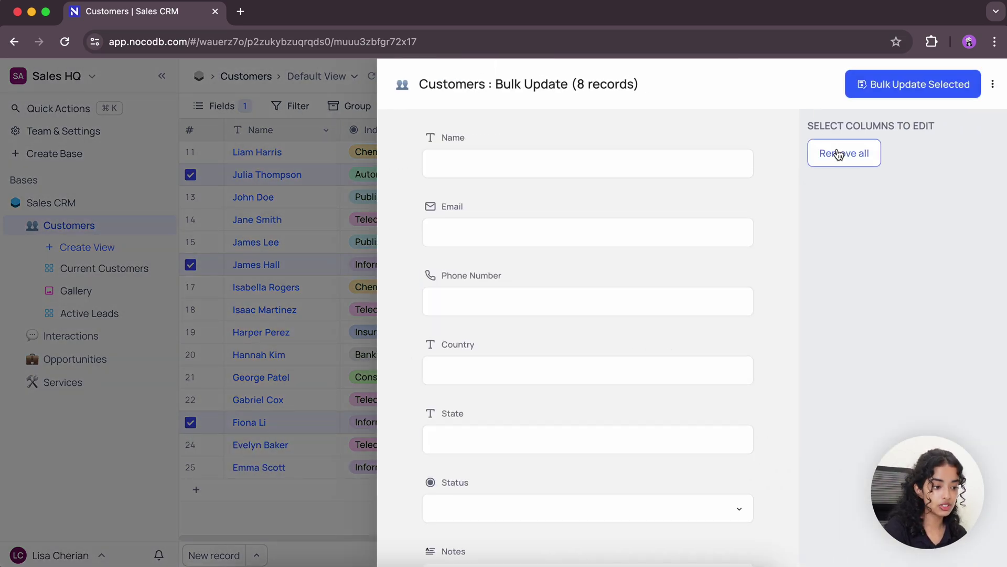
scroll(692, 348, down, 3)
scroll(693, 349, up, 3)
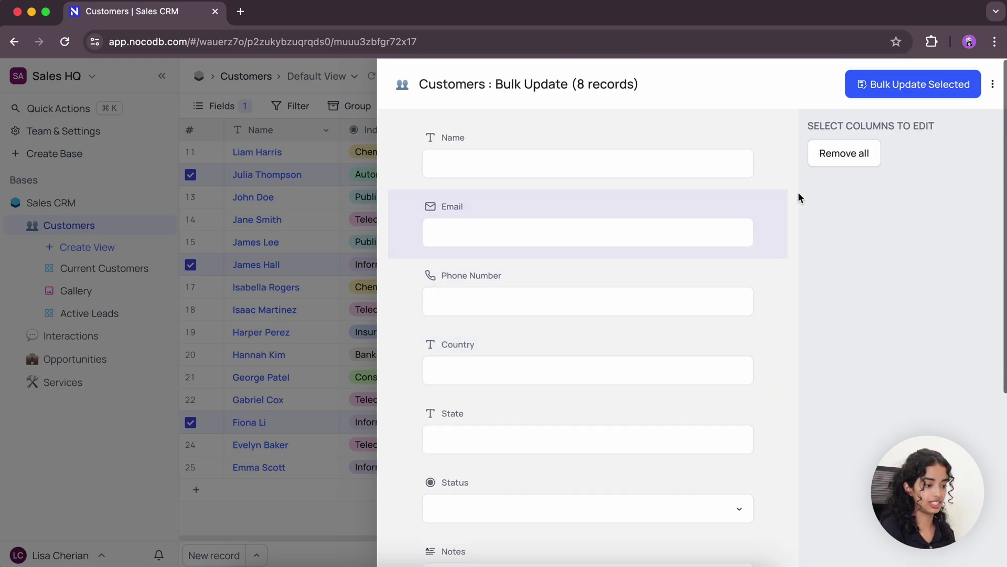
Clear all columns from the bulk update form, and add only Name, Phone Number, Status and State.
click(829, 160)
drag(888, 194, 624, 163)
drag(852, 219, 620, 208)
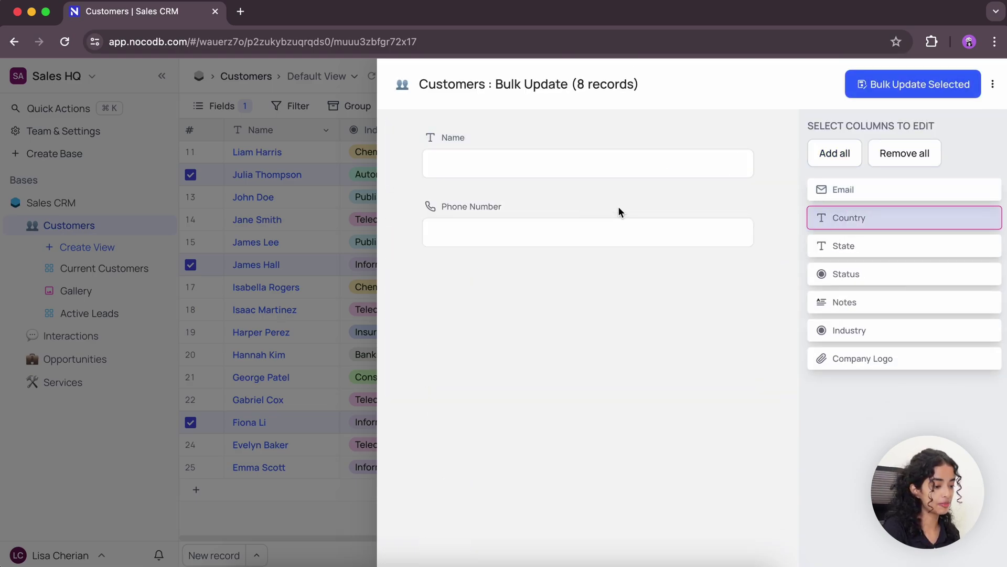
click(862, 275)
click(875, 248)
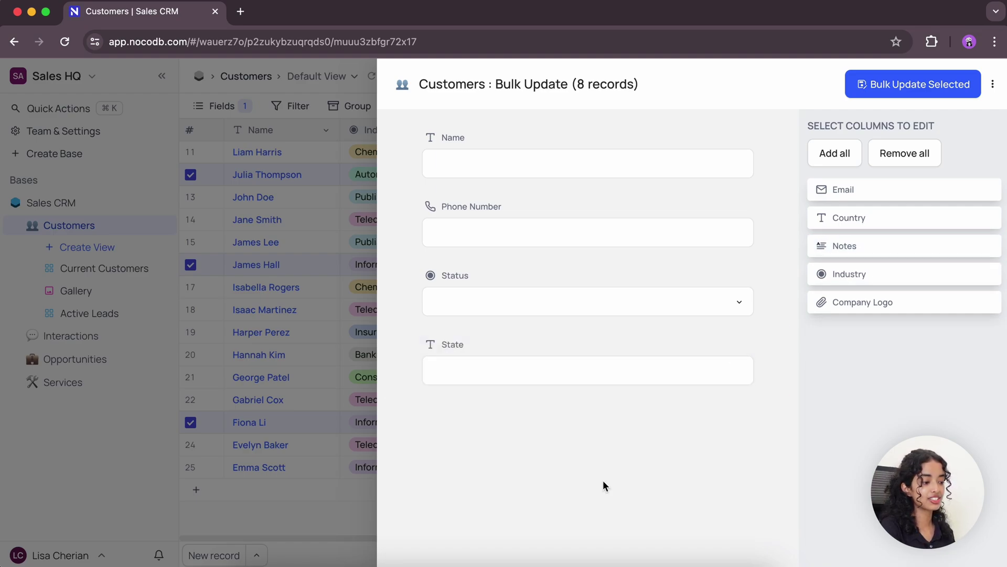
Remove State, Phone Number and Name from the bulk update form, keeping only Status.
click(748, 344)
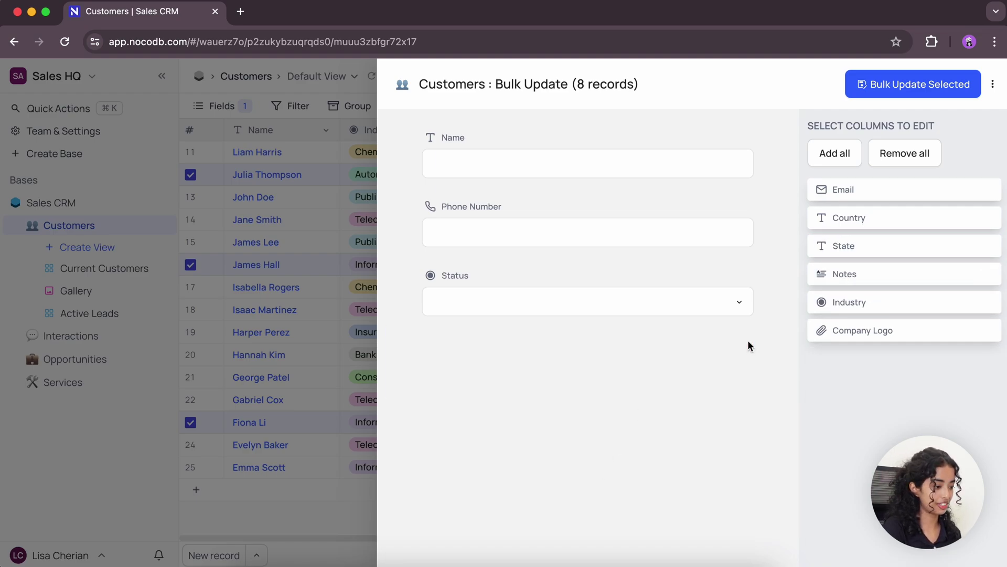
click(749, 210)
click(749, 137)
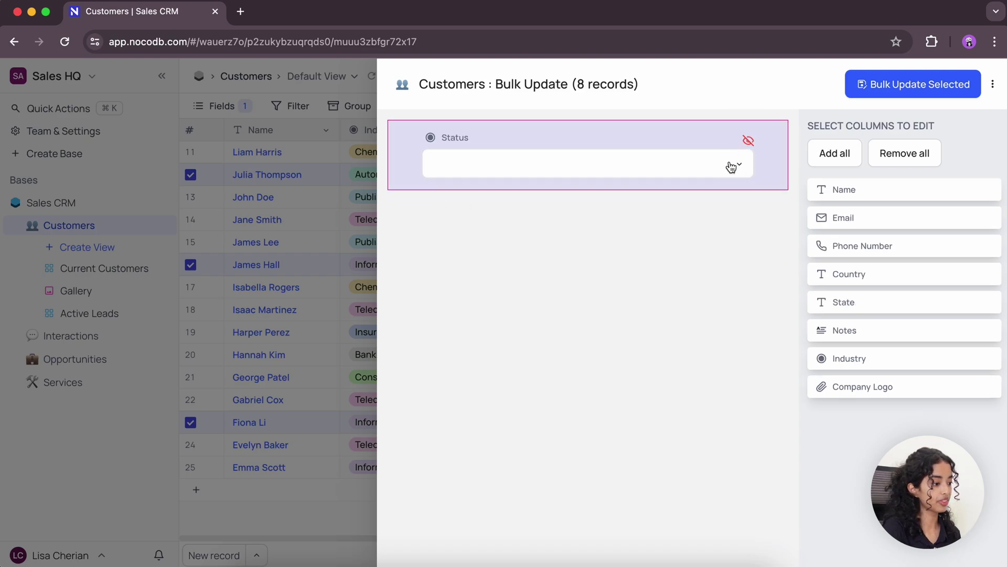
Set Status to Customer and apply the bulk update to the 8 selected records.
click(582, 171)
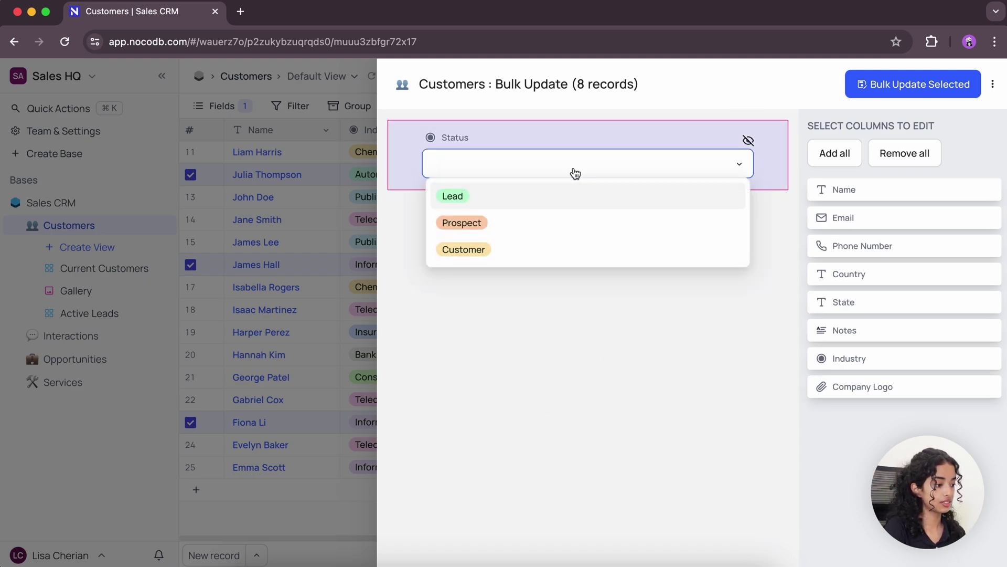
click(454, 251)
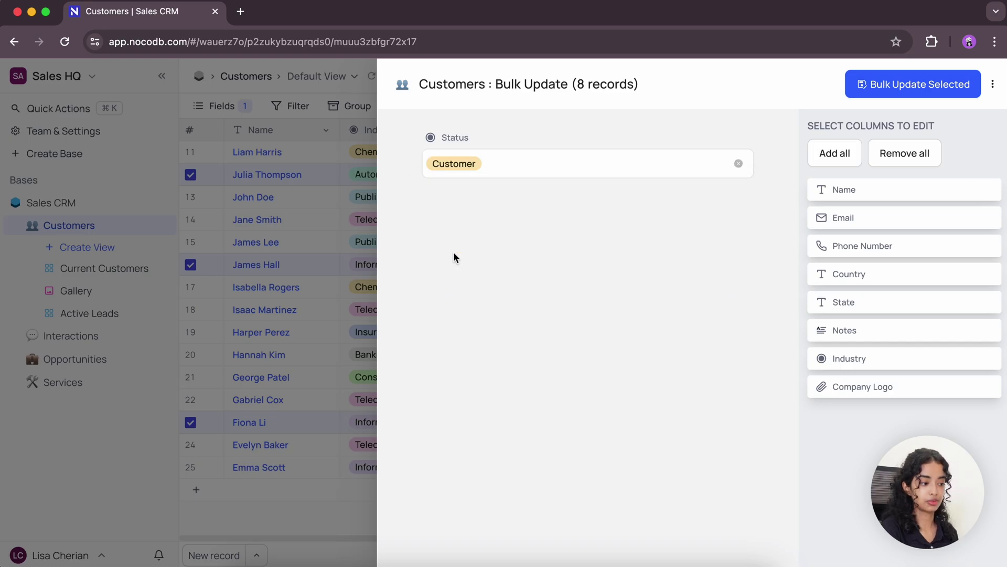
click(885, 85)
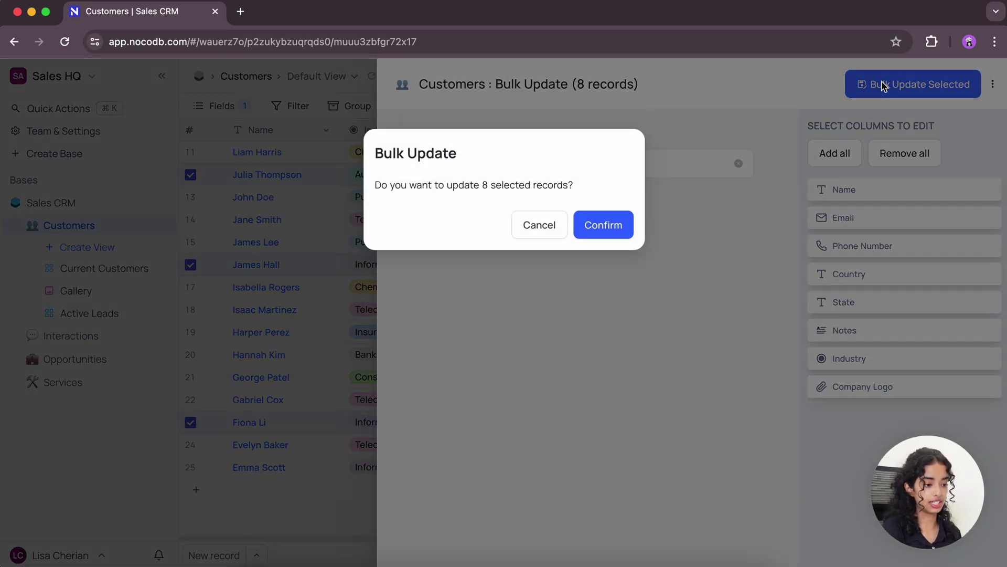
click(605, 225)
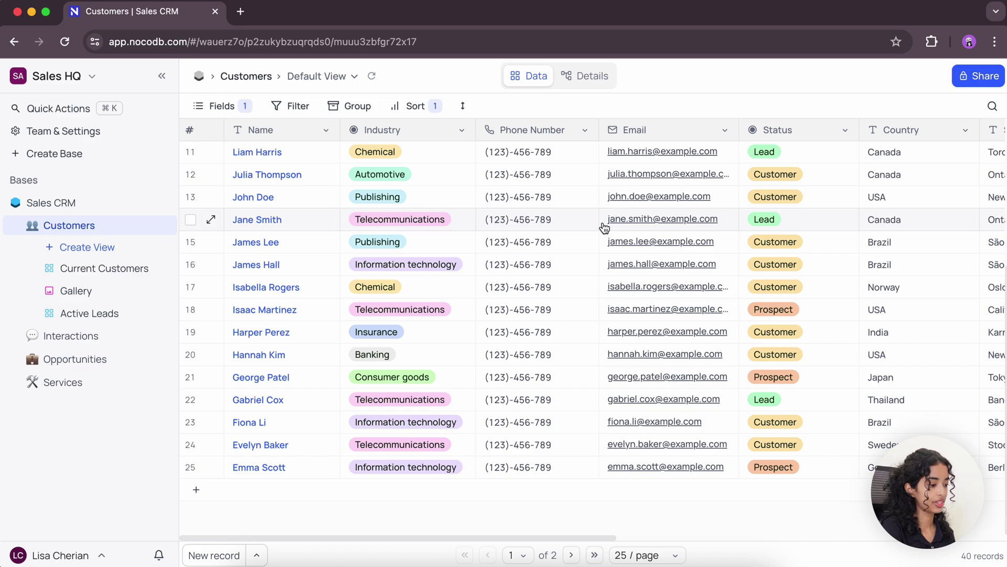
View the second page of customer records and return to the first page.
scroll(767, 400, up, 5)
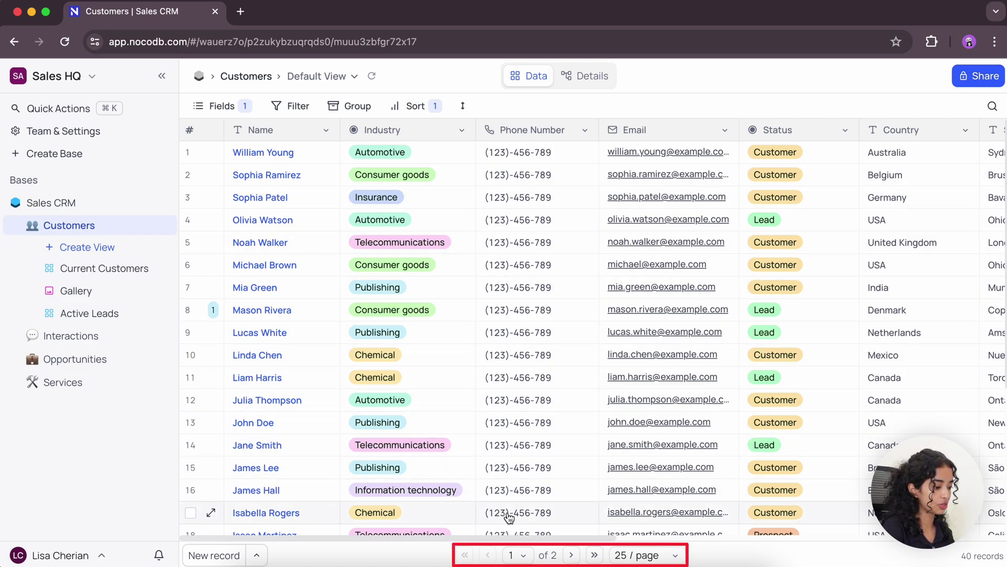
click(570, 555)
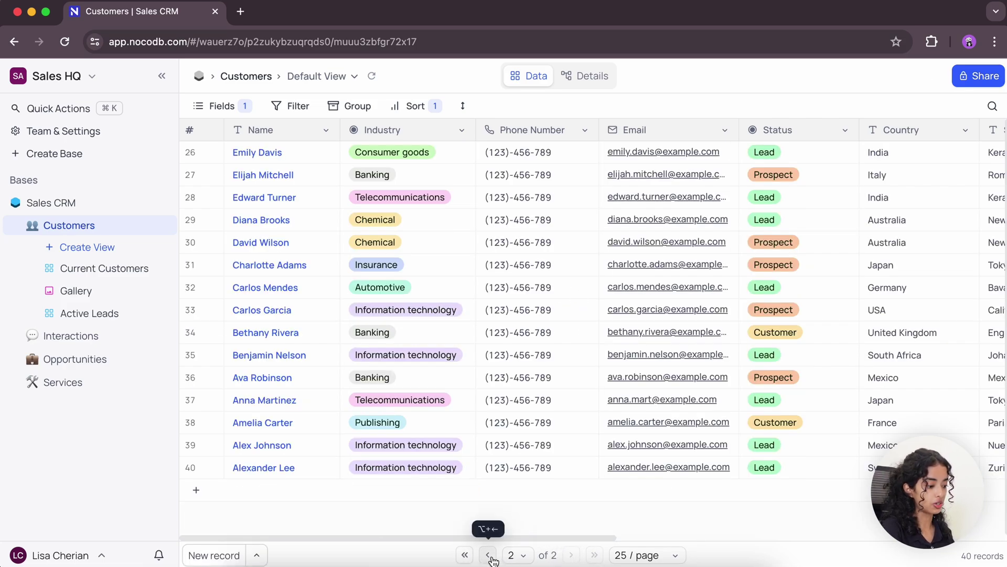
click(489, 555)
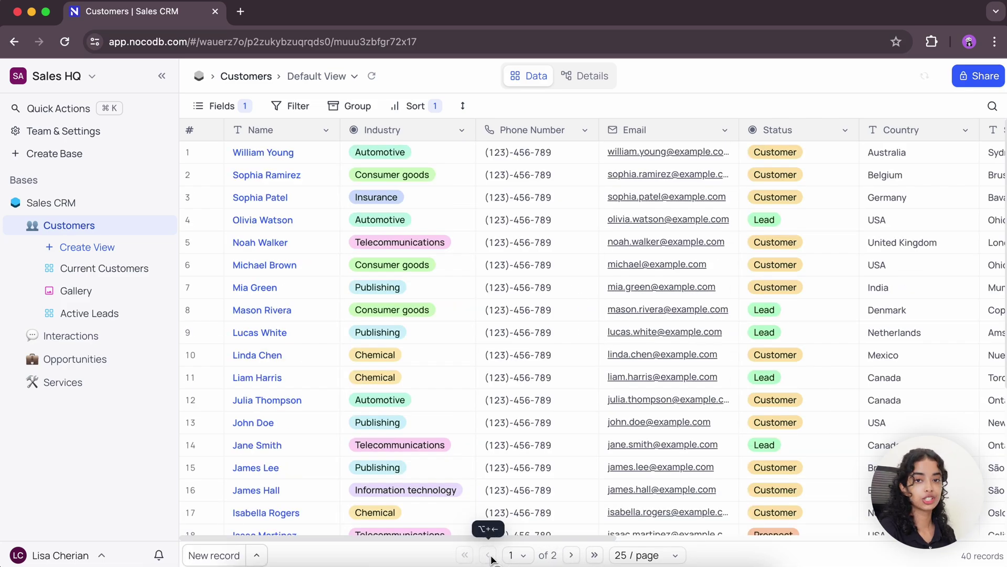
Set the Customers table to show 50 records per page and look through the full list.
click(675, 556)
click(729, 556)
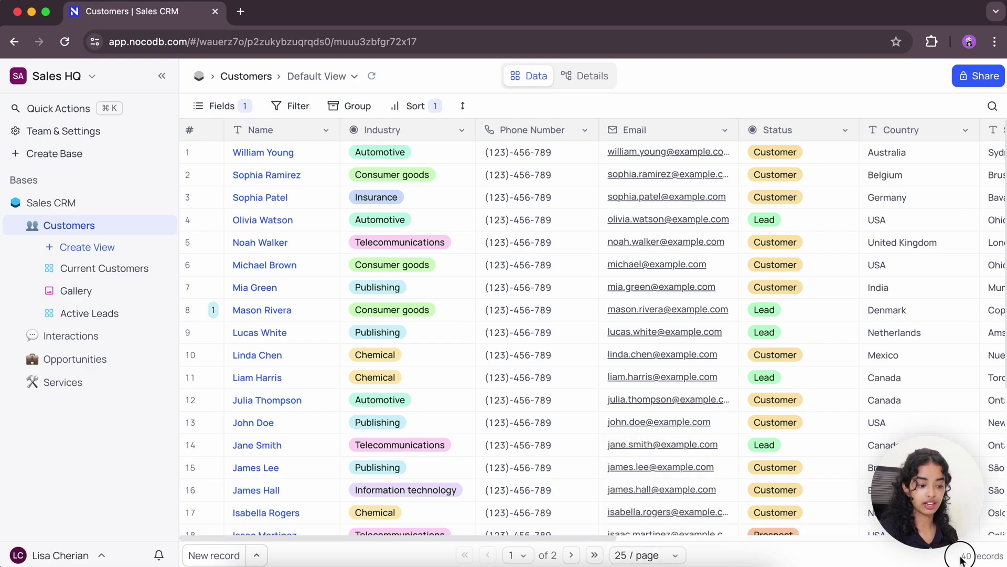
click(673, 556)
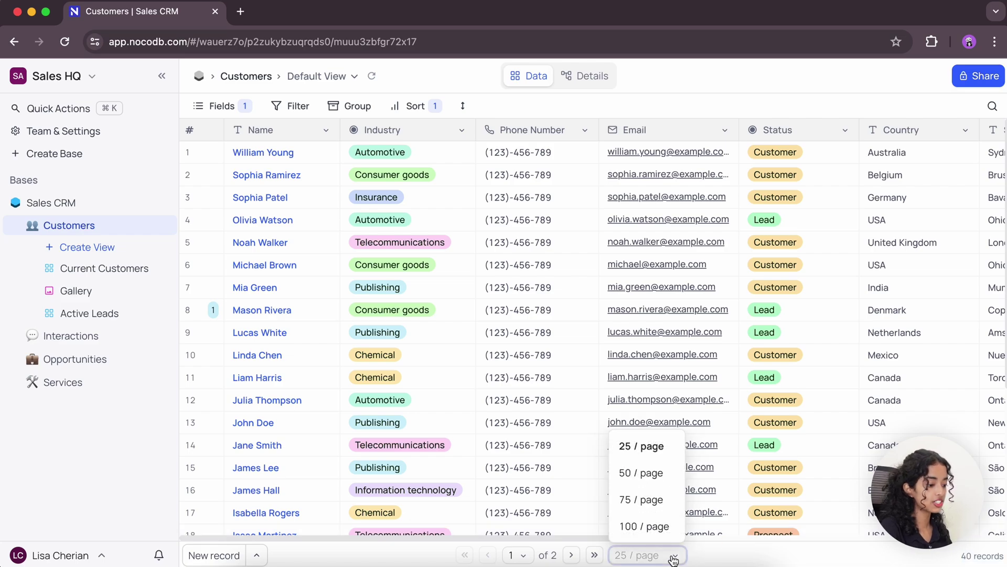
click(653, 474)
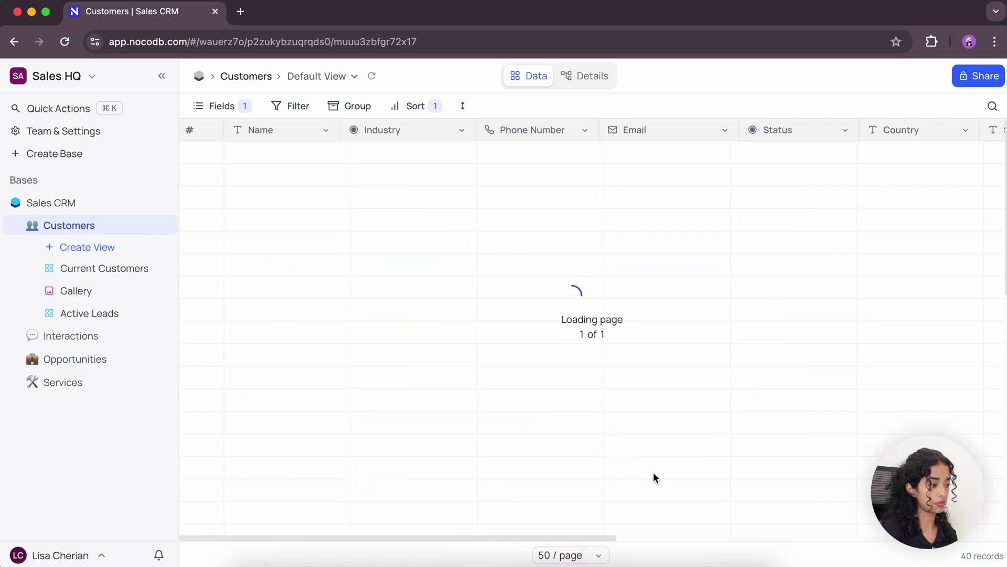
scroll(655, 475, down, 10)
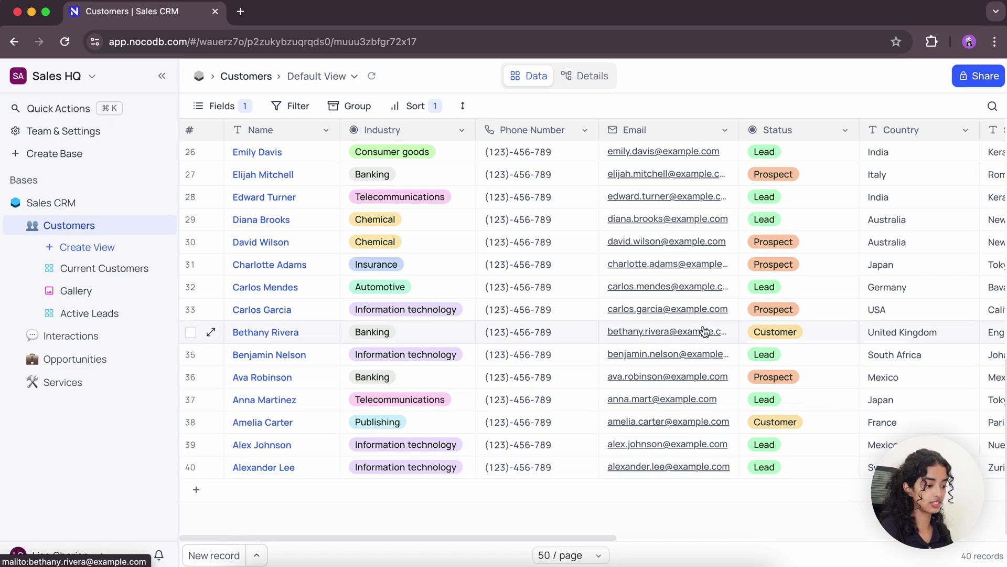
scroll(704, 330, up, 10)
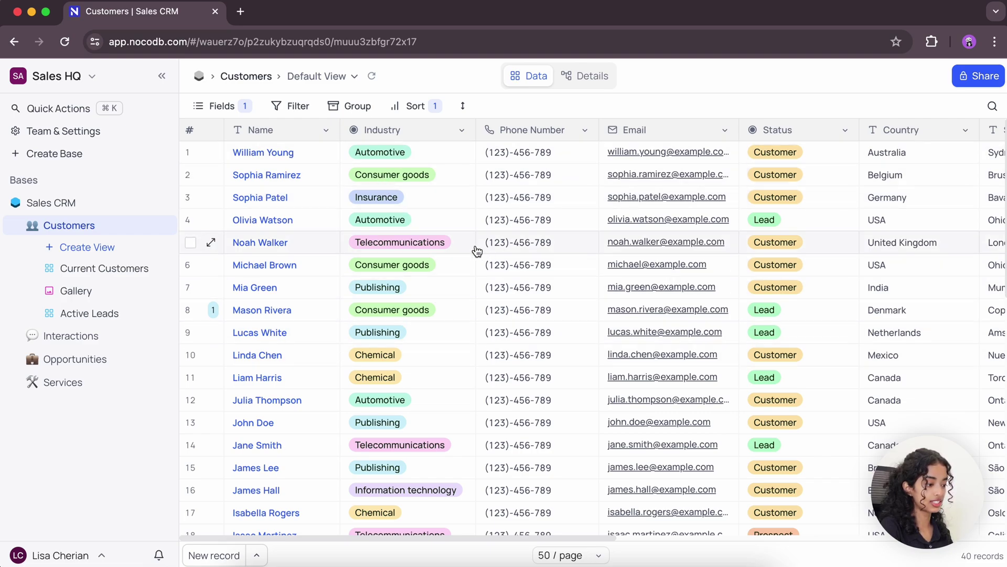
Download the data of the Customers table's Default View as a CSV file.
click(355, 78)
mouse_move(426, 175)
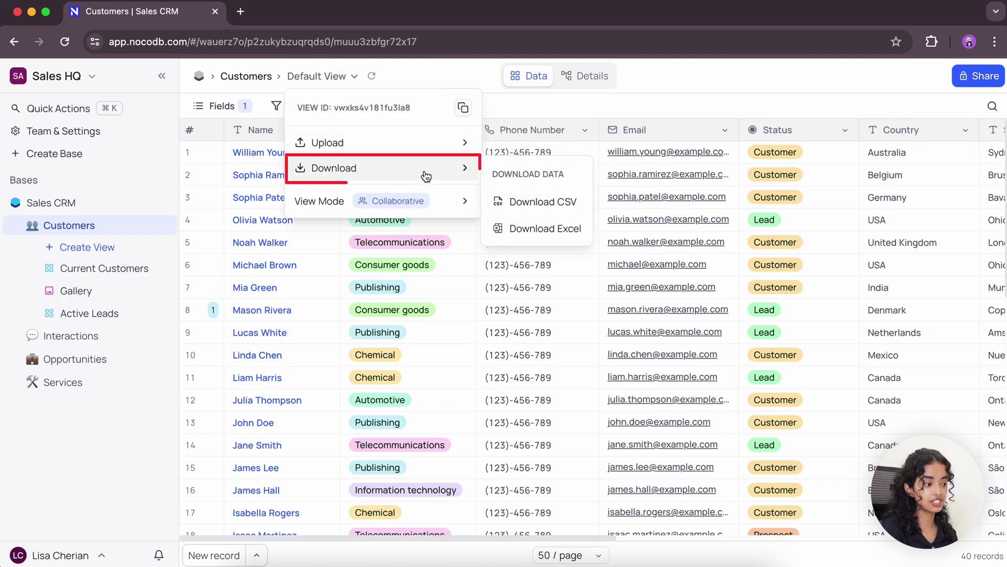
click(546, 206)
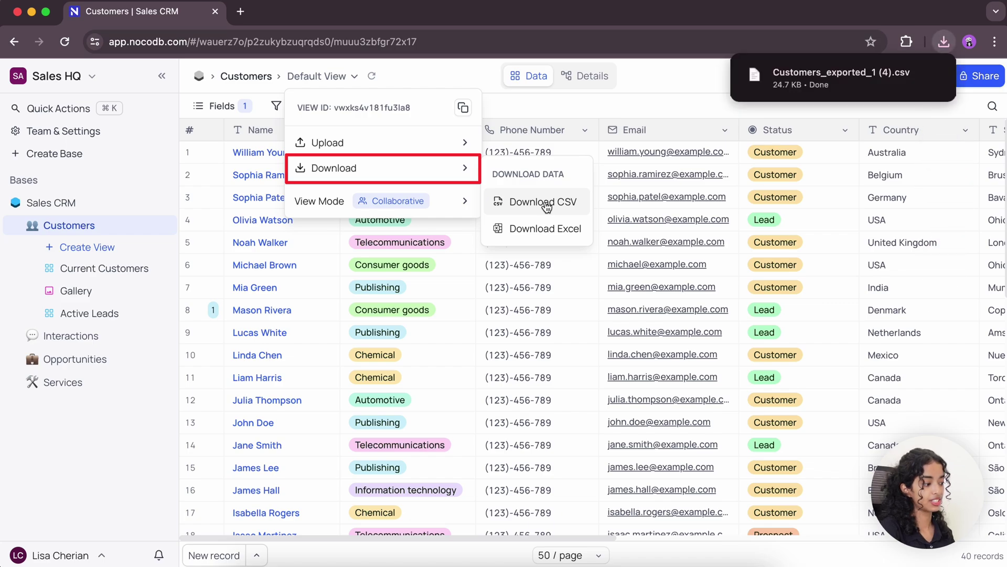